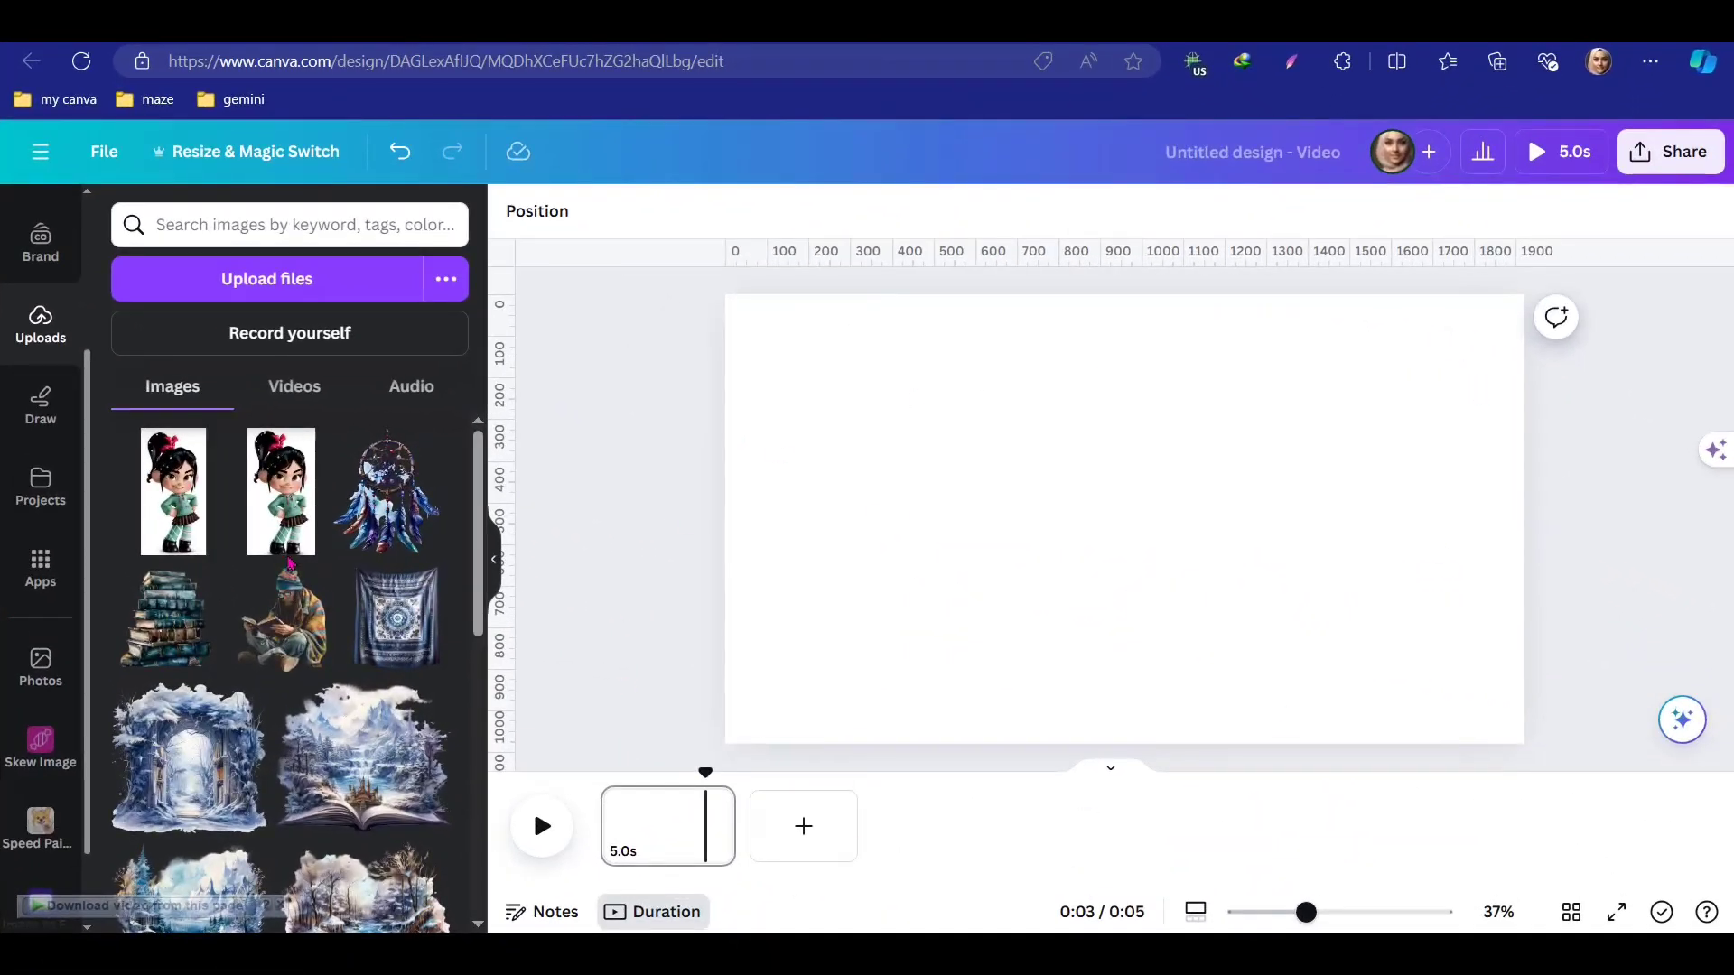
Add the cartoon girl picture and enlarge it to about 1056 × 1056 on the right
scroll(37, 261, up, 3)
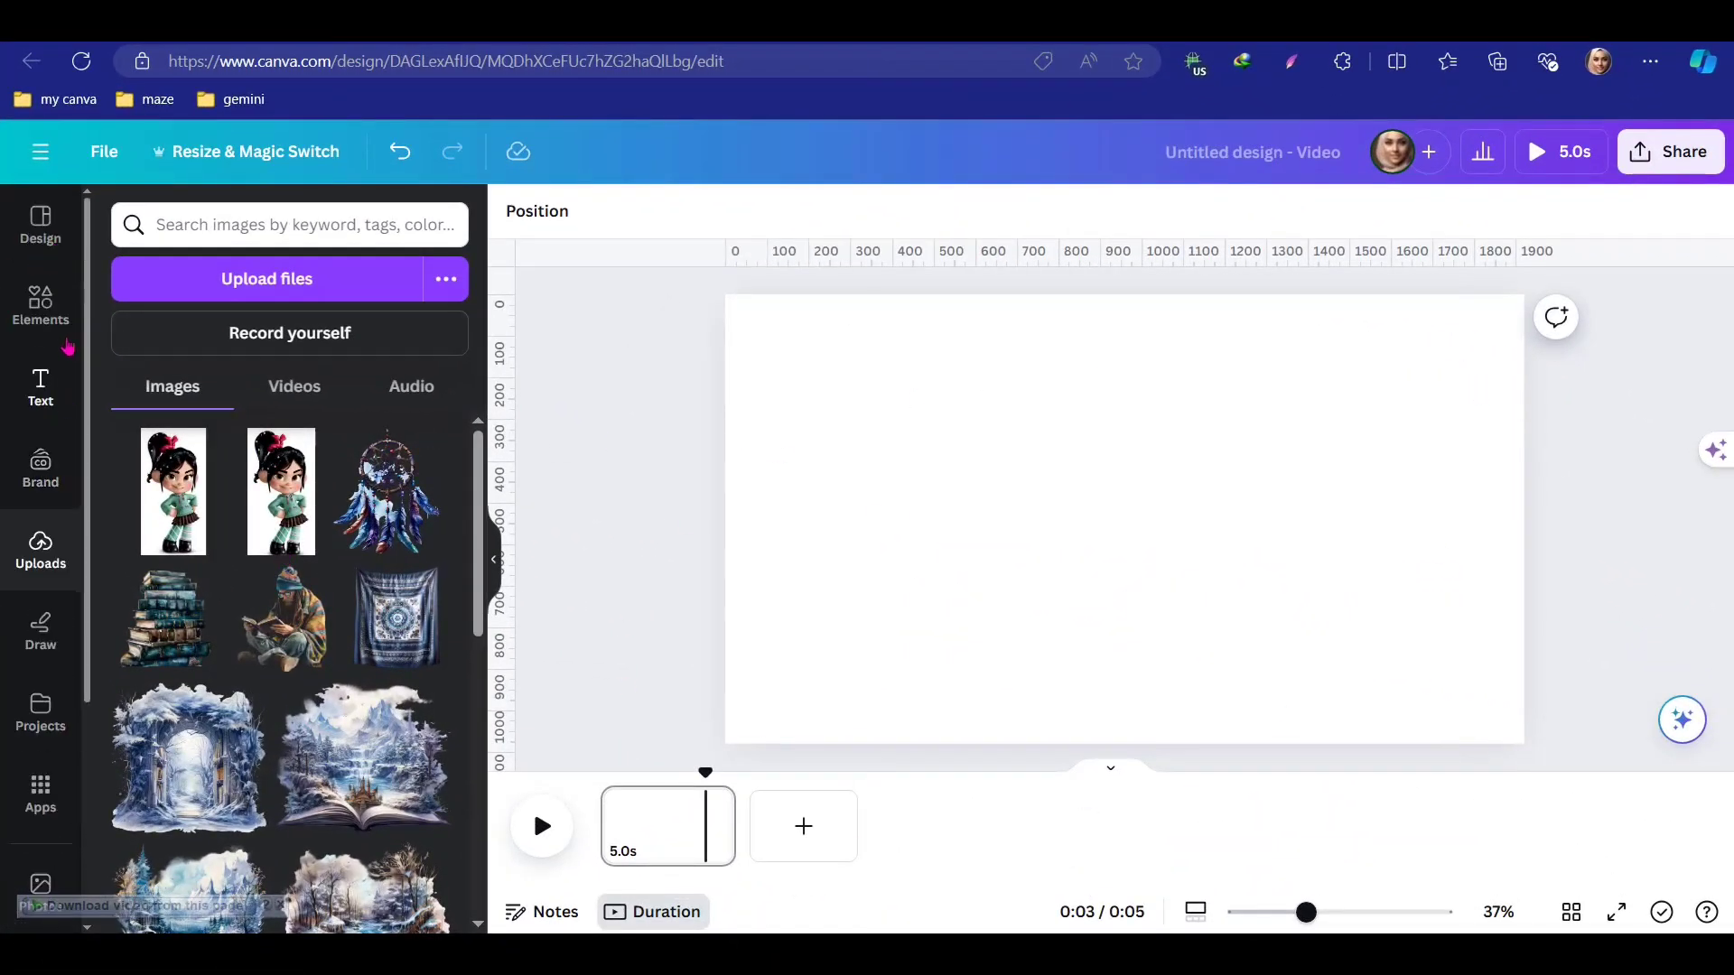
click(54, 321)
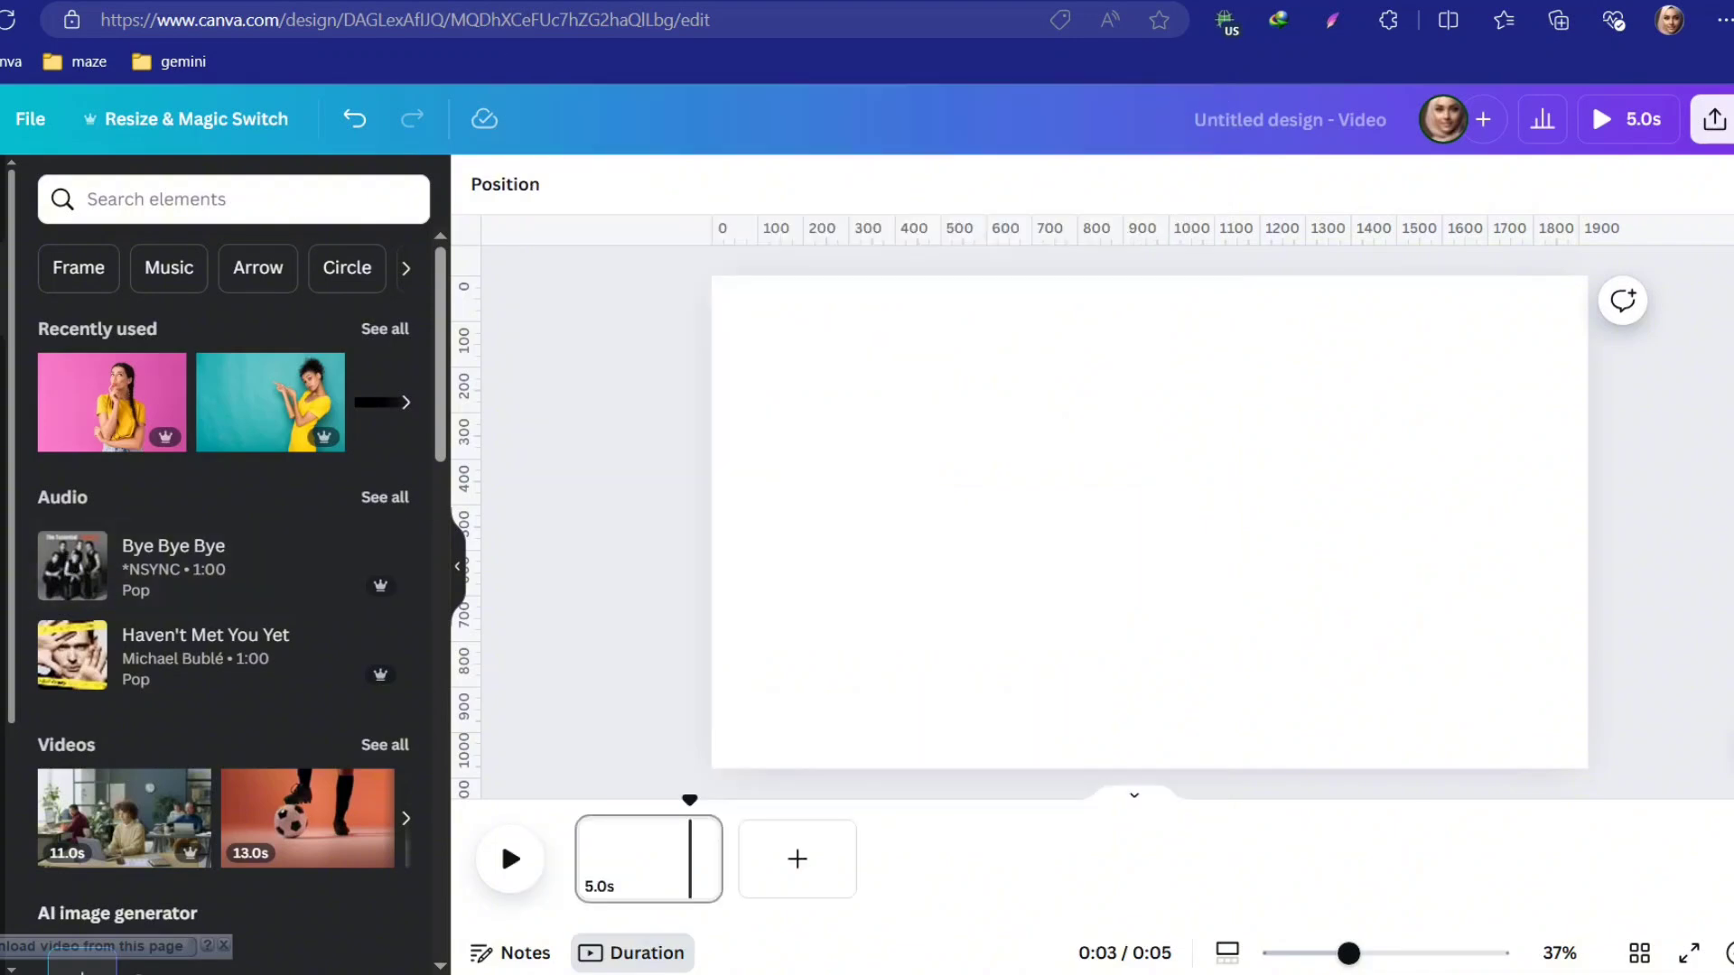
click(105, 492)
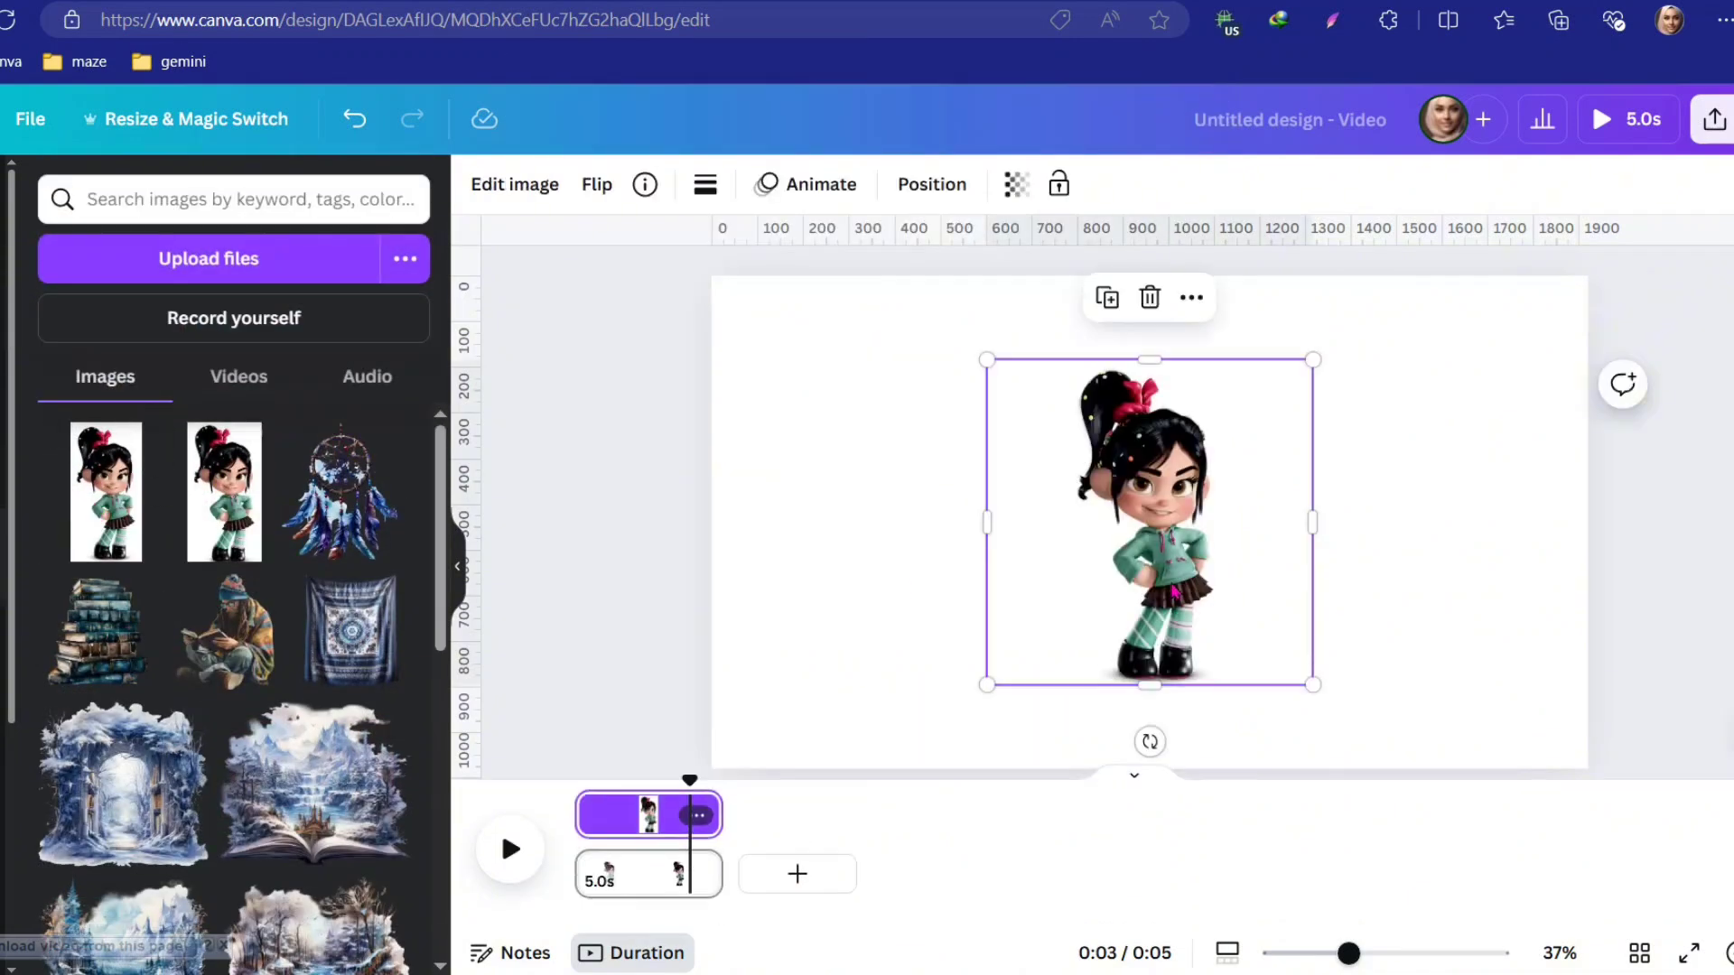
drag(1217, 522, 1207, 466)
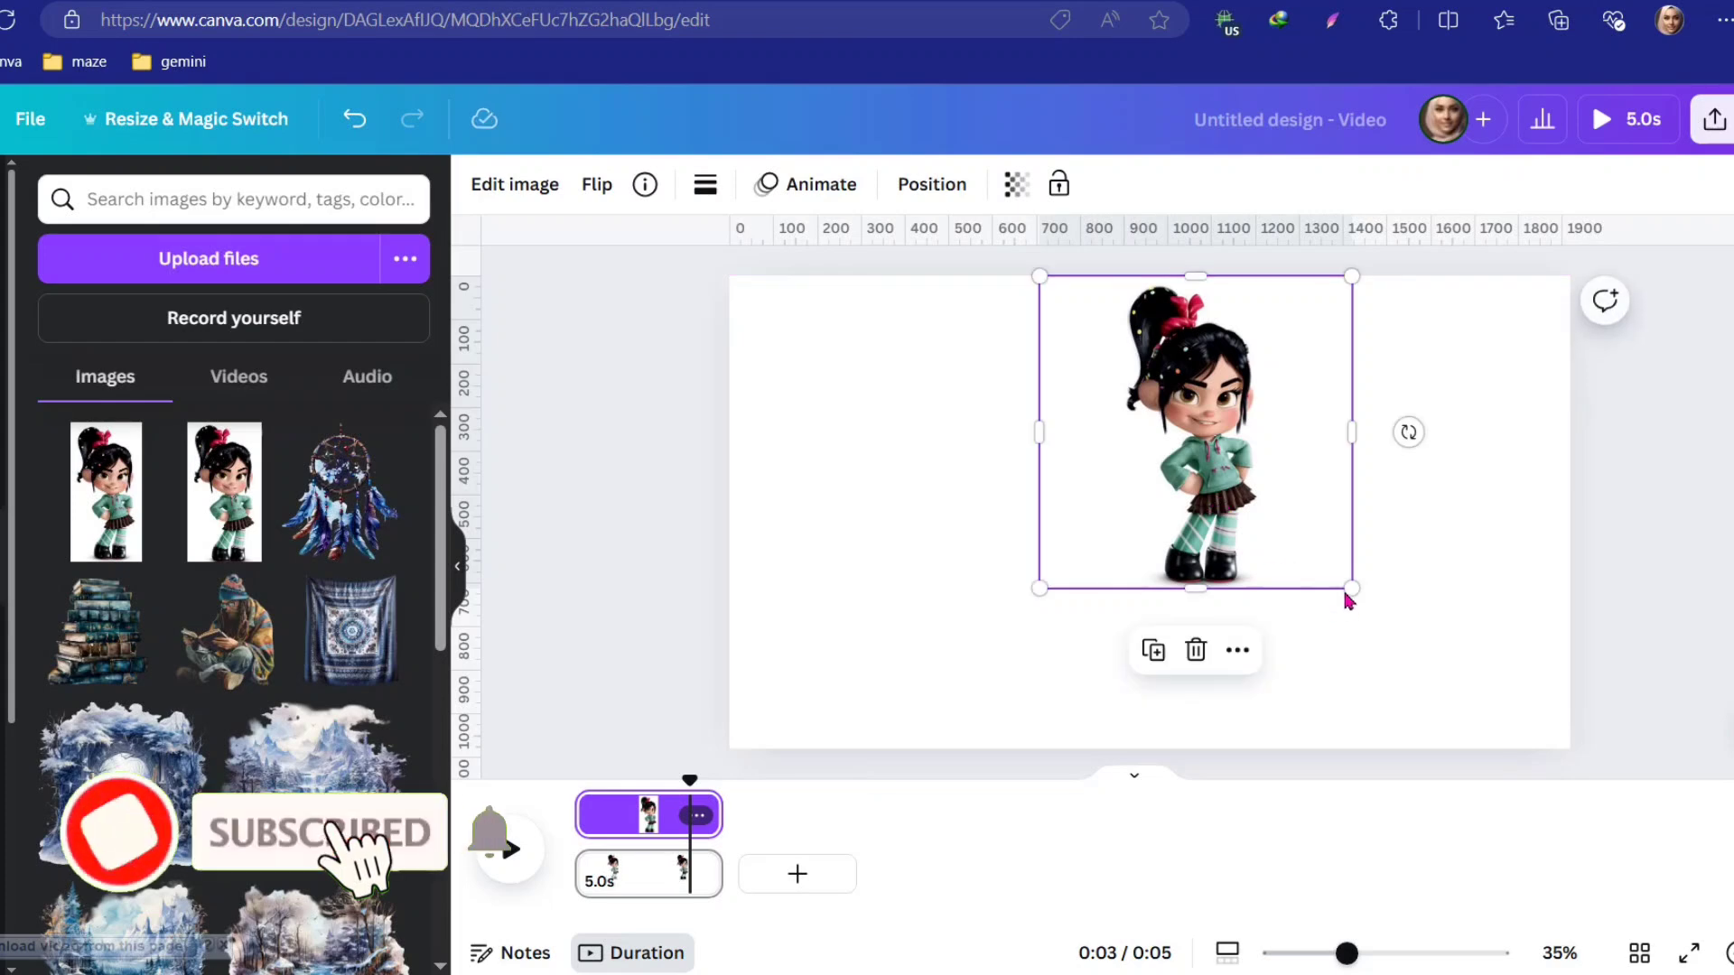
drag(1351, 587, 1431, 829)
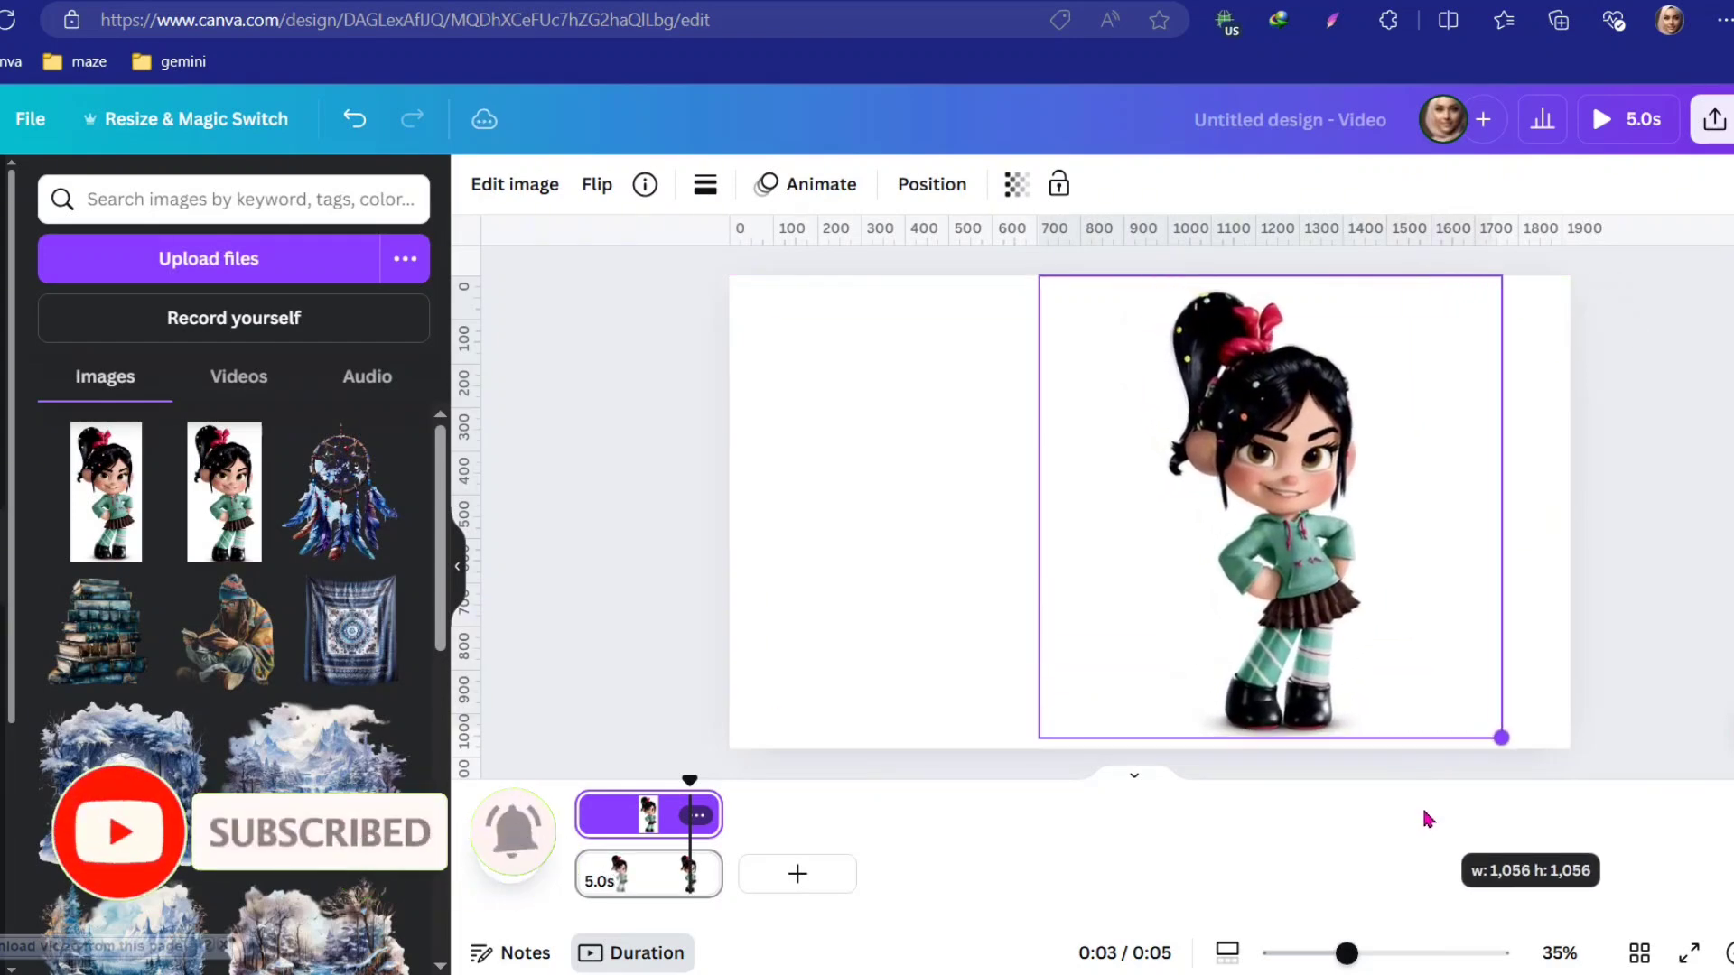
click(813, 530)
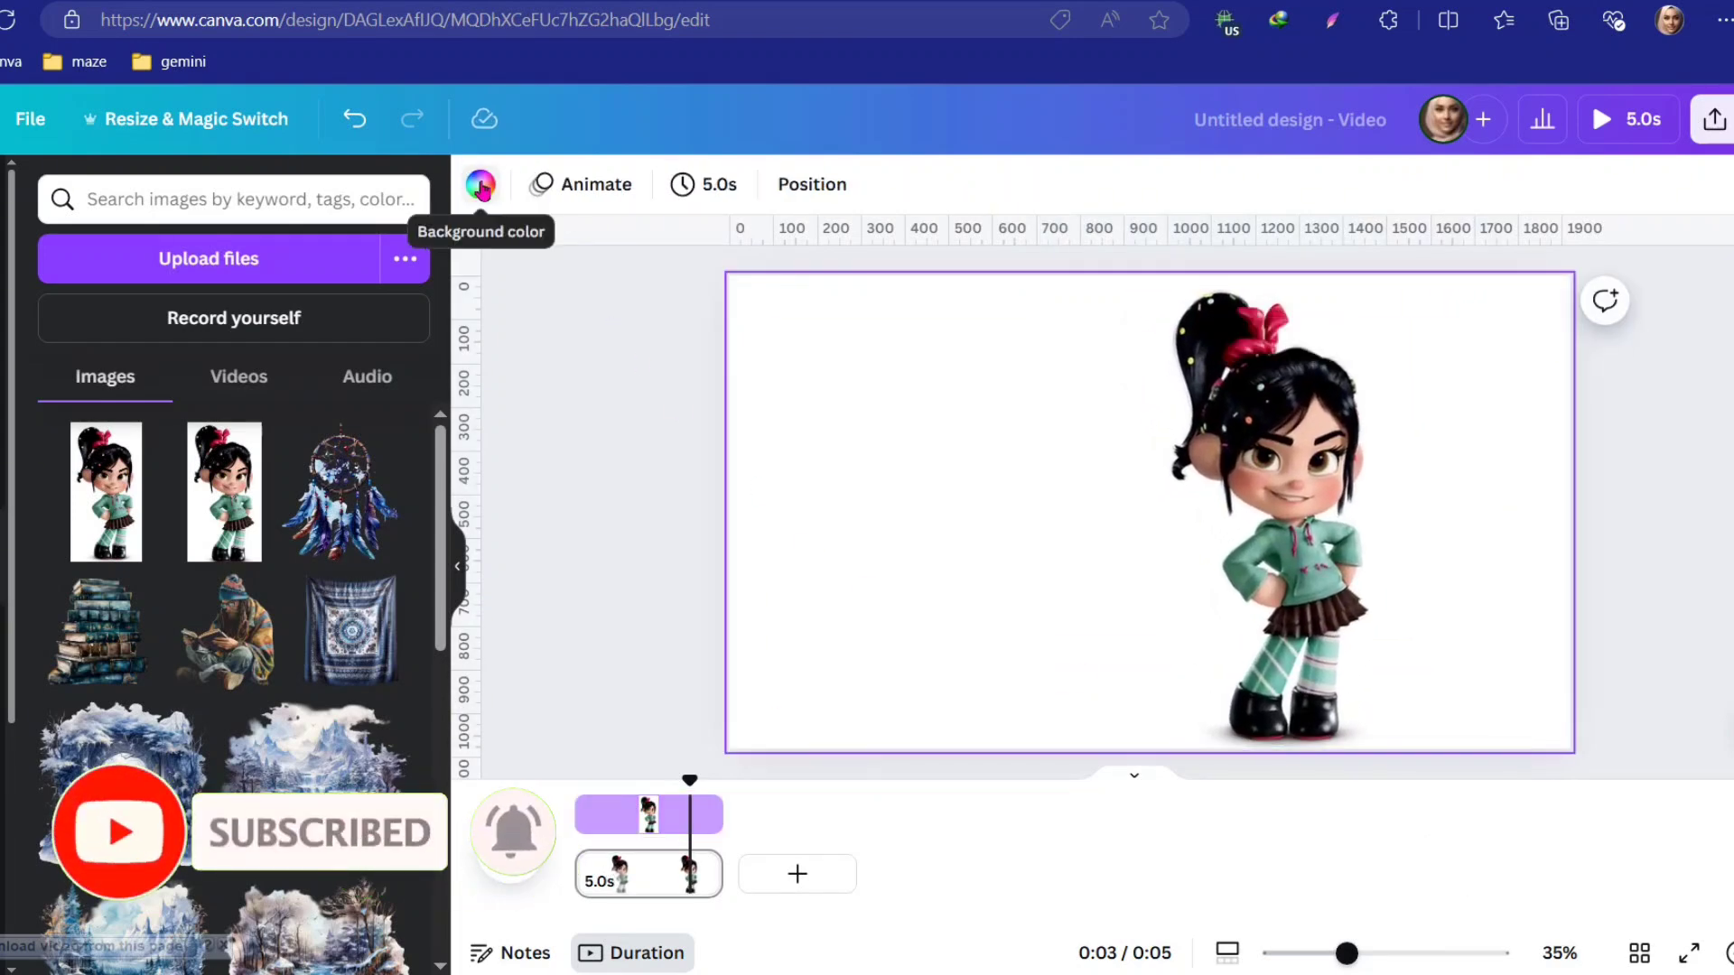
Make the page background black and remove the girl's white backdrop with BG Remover
click(481, 184)
click(186, 639)
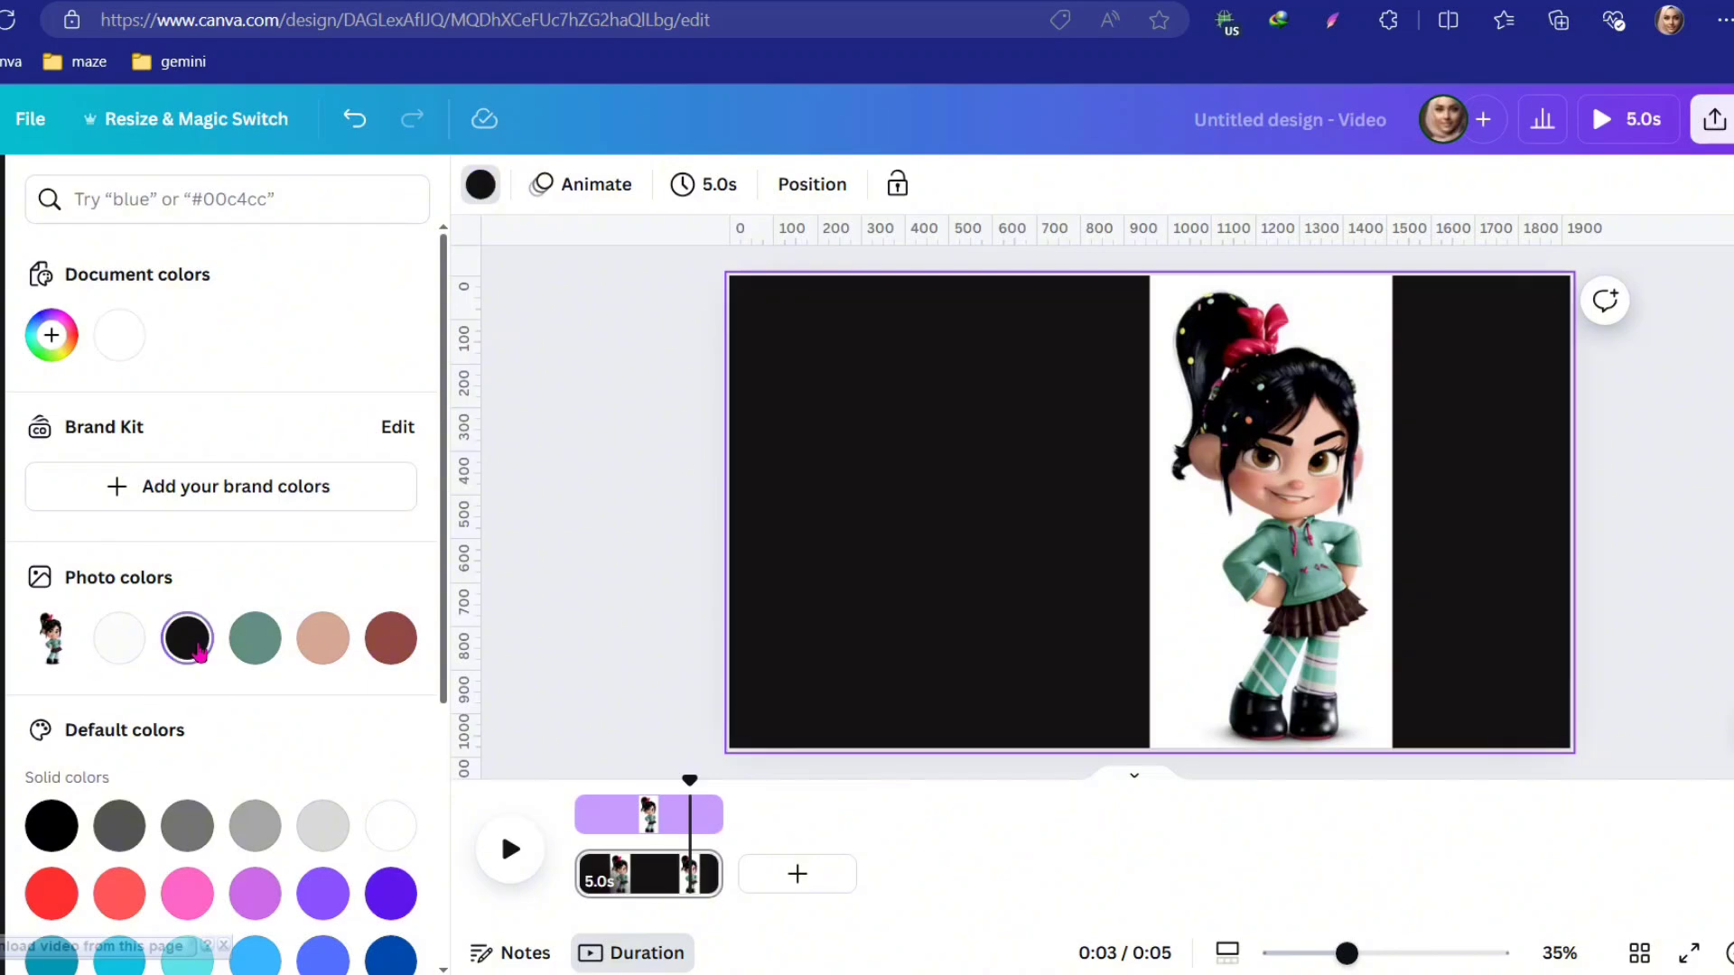
click(647, 808)
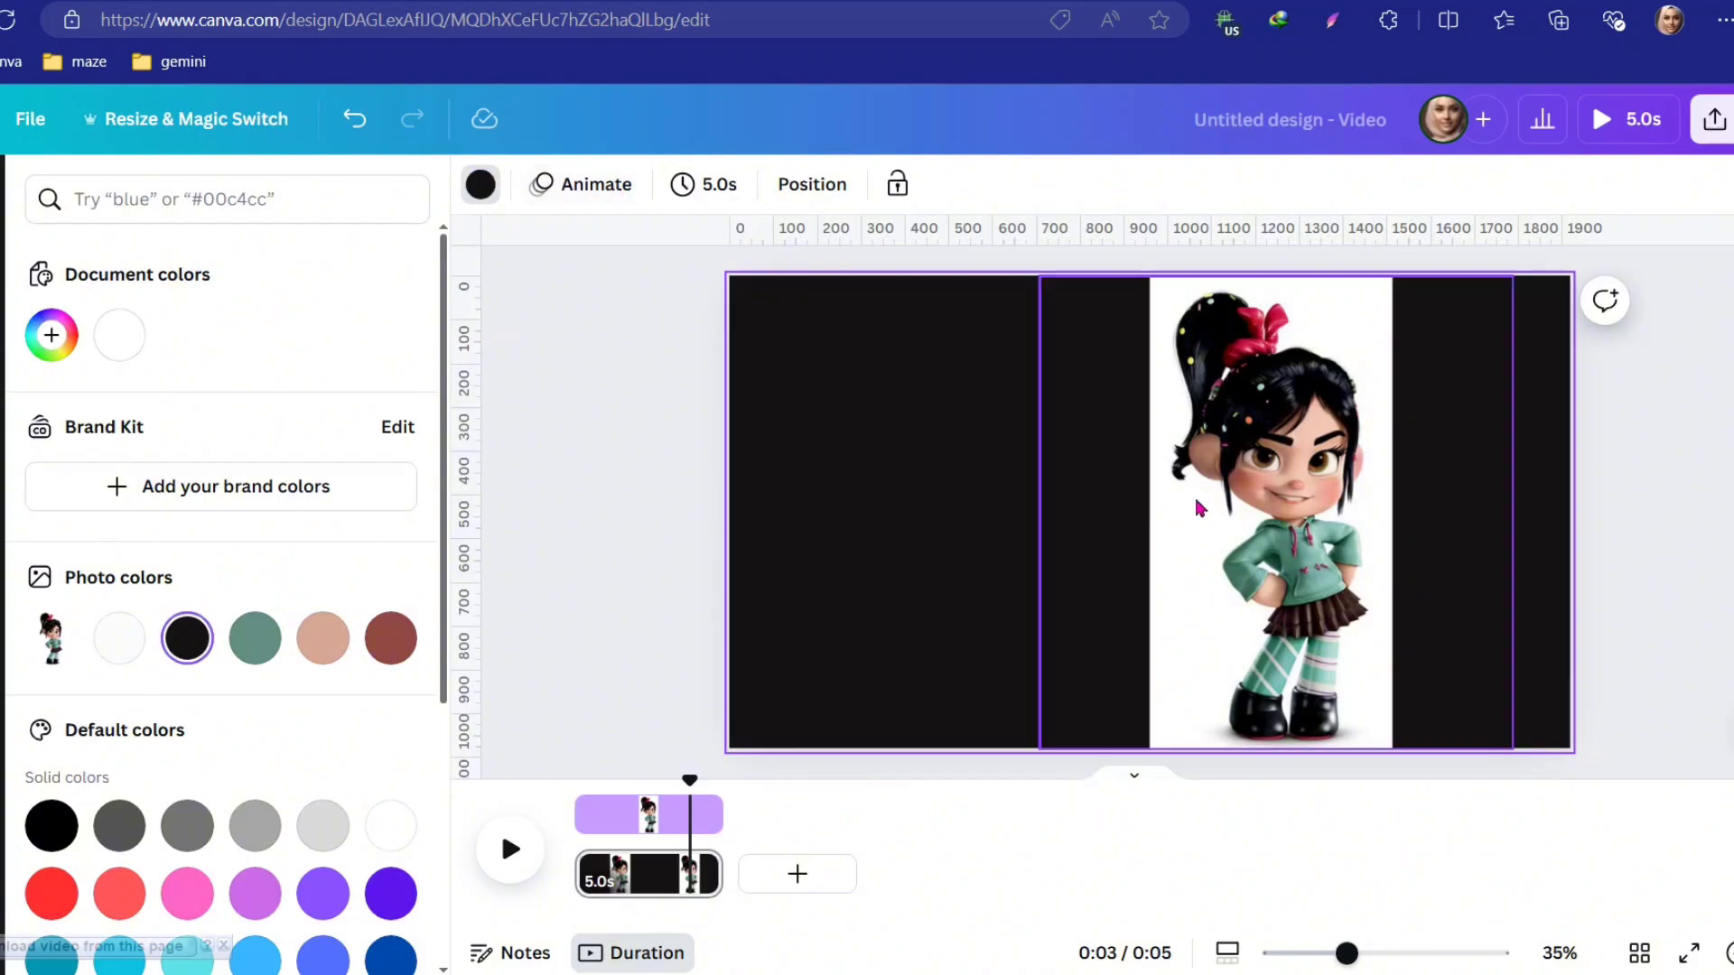
click(517, 188)
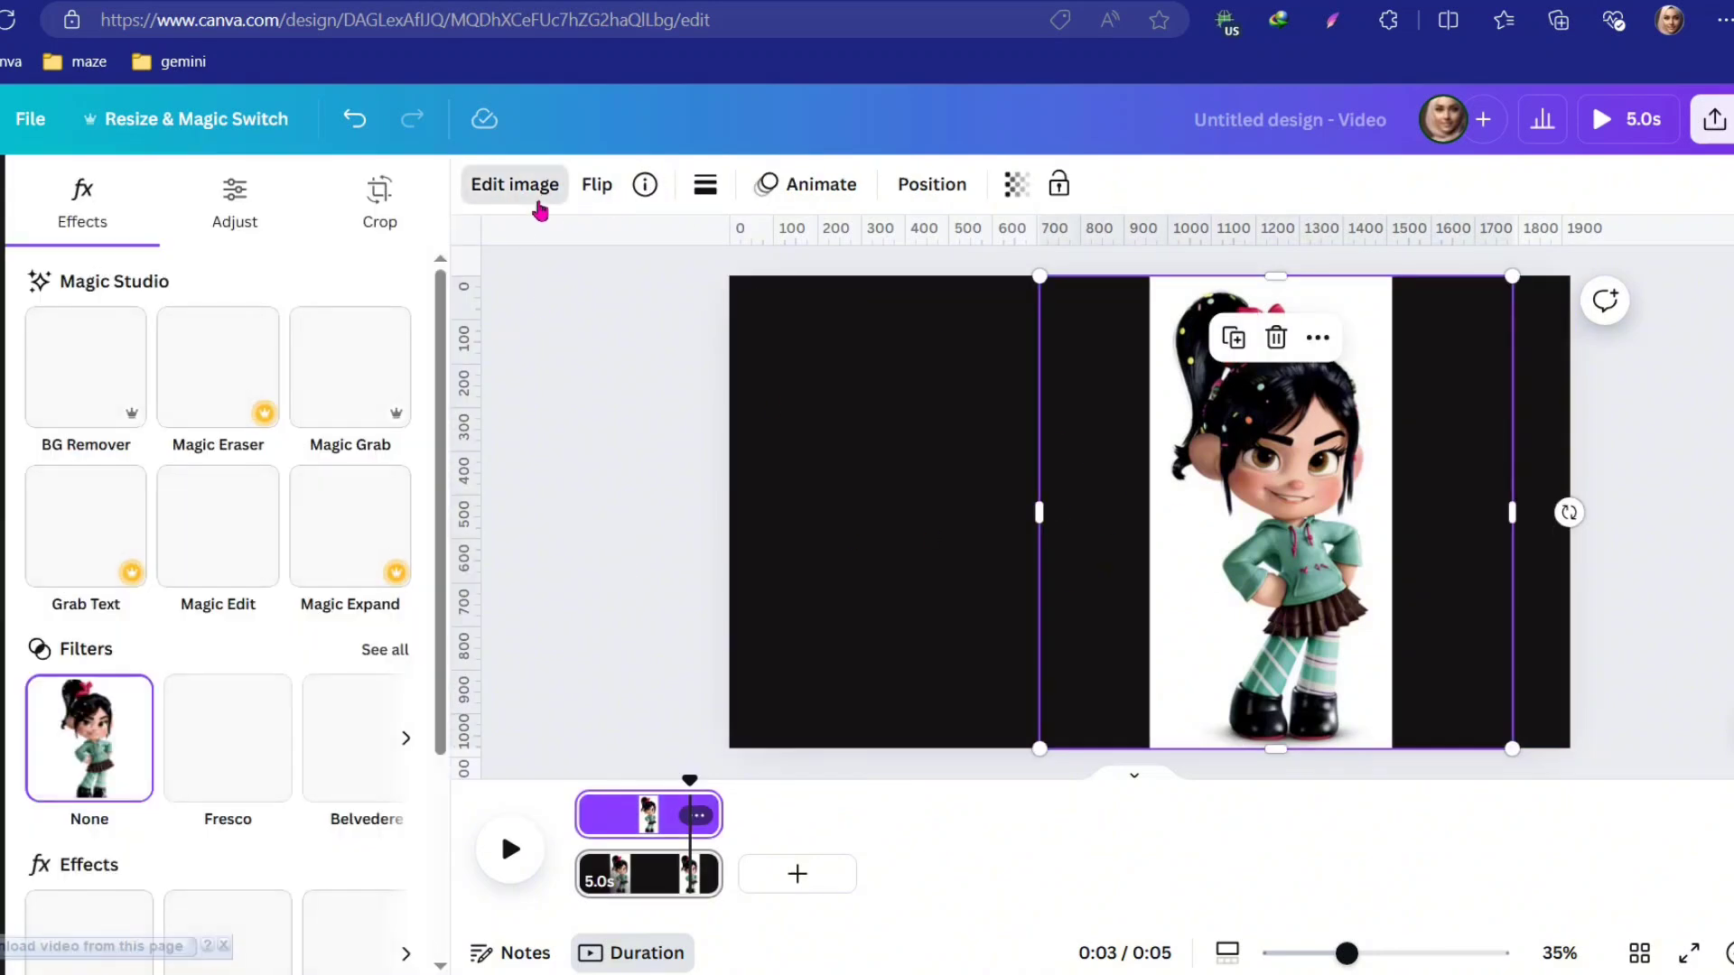
click(86, 379)
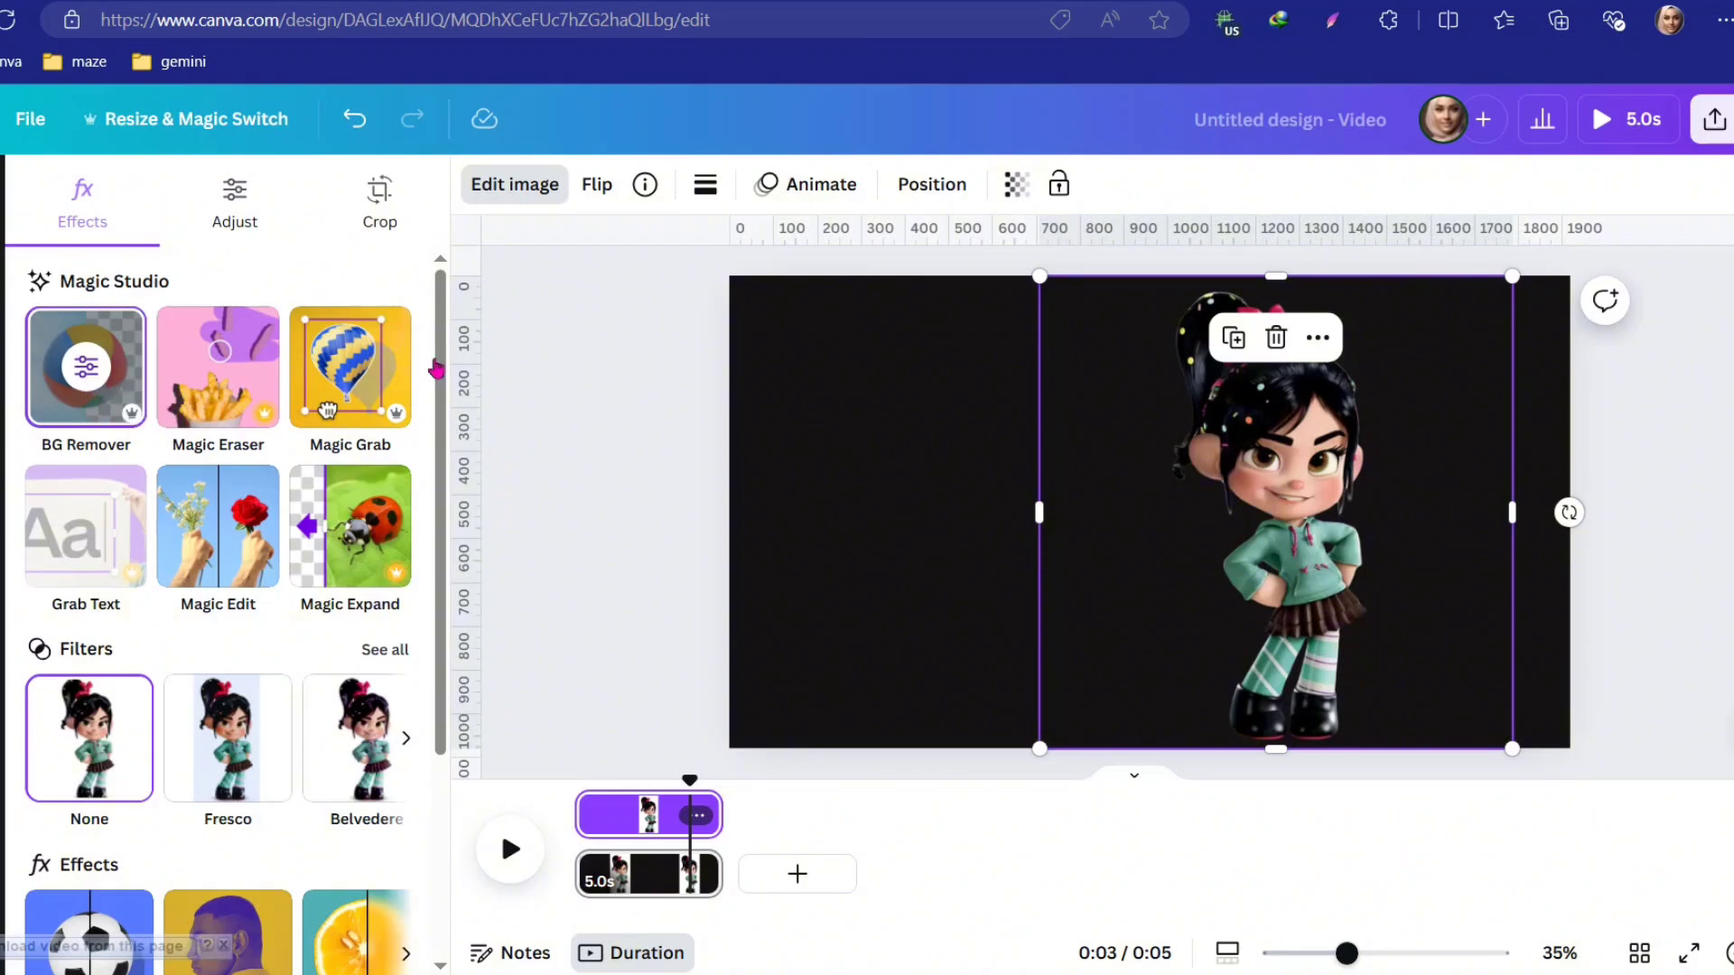
click(816, 460)
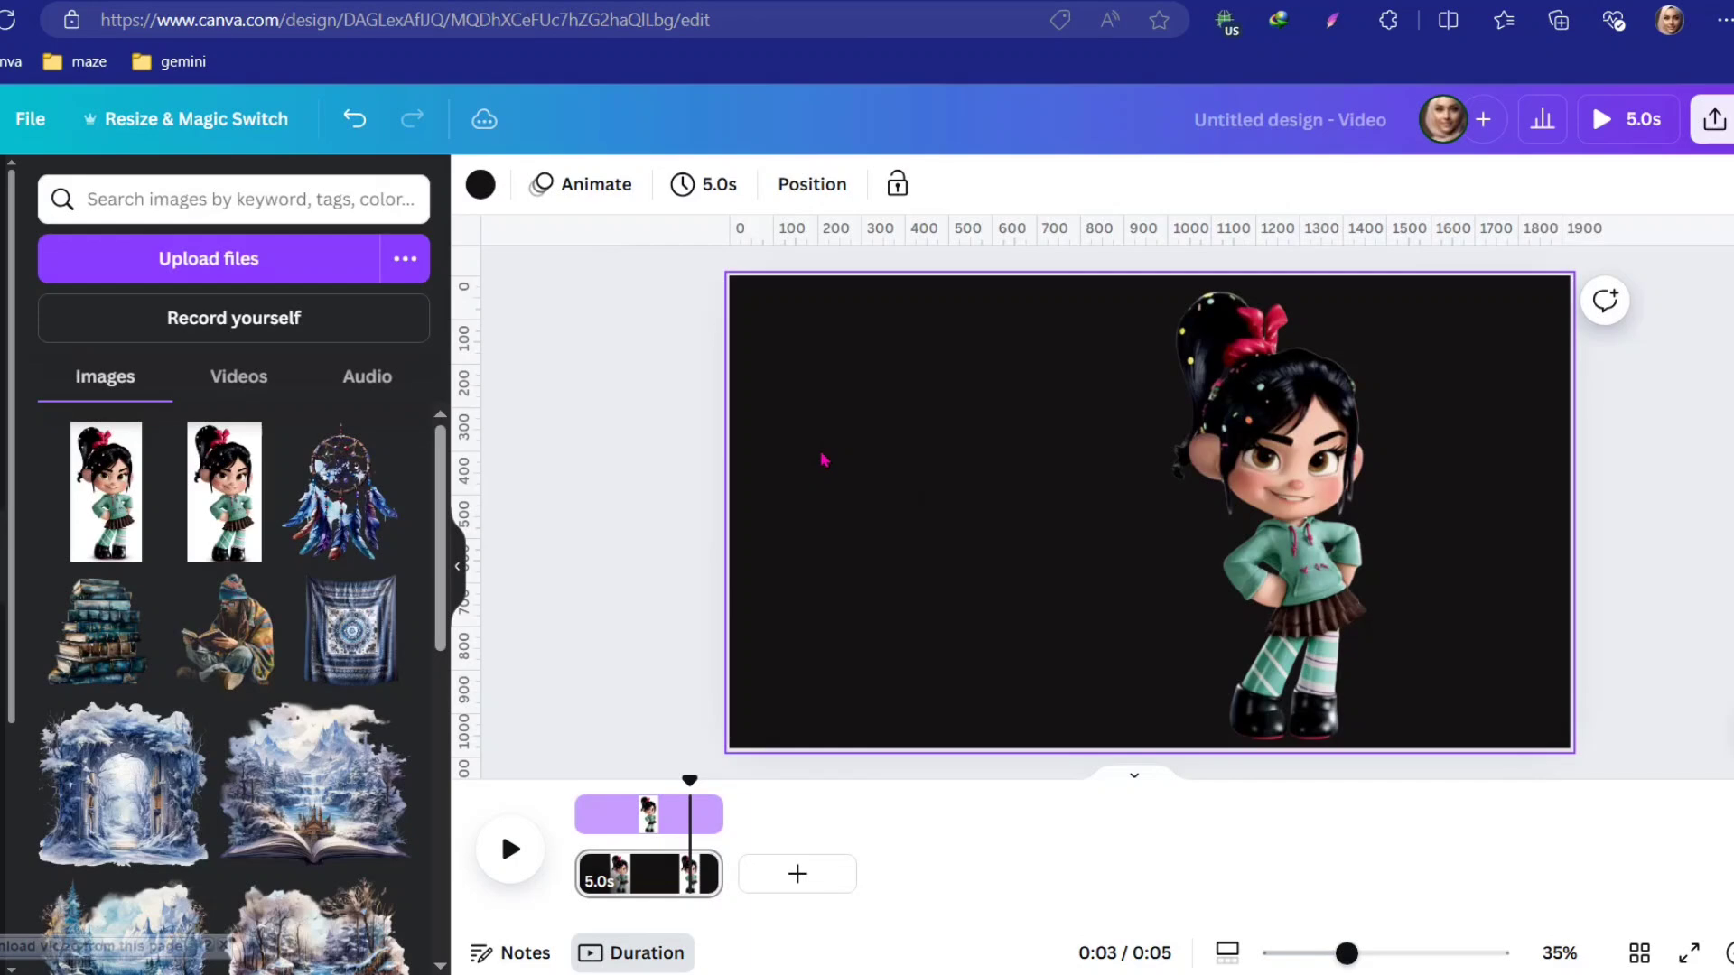
Reset the background to white and download the design as a transparent-background PNG
click(479, 185)
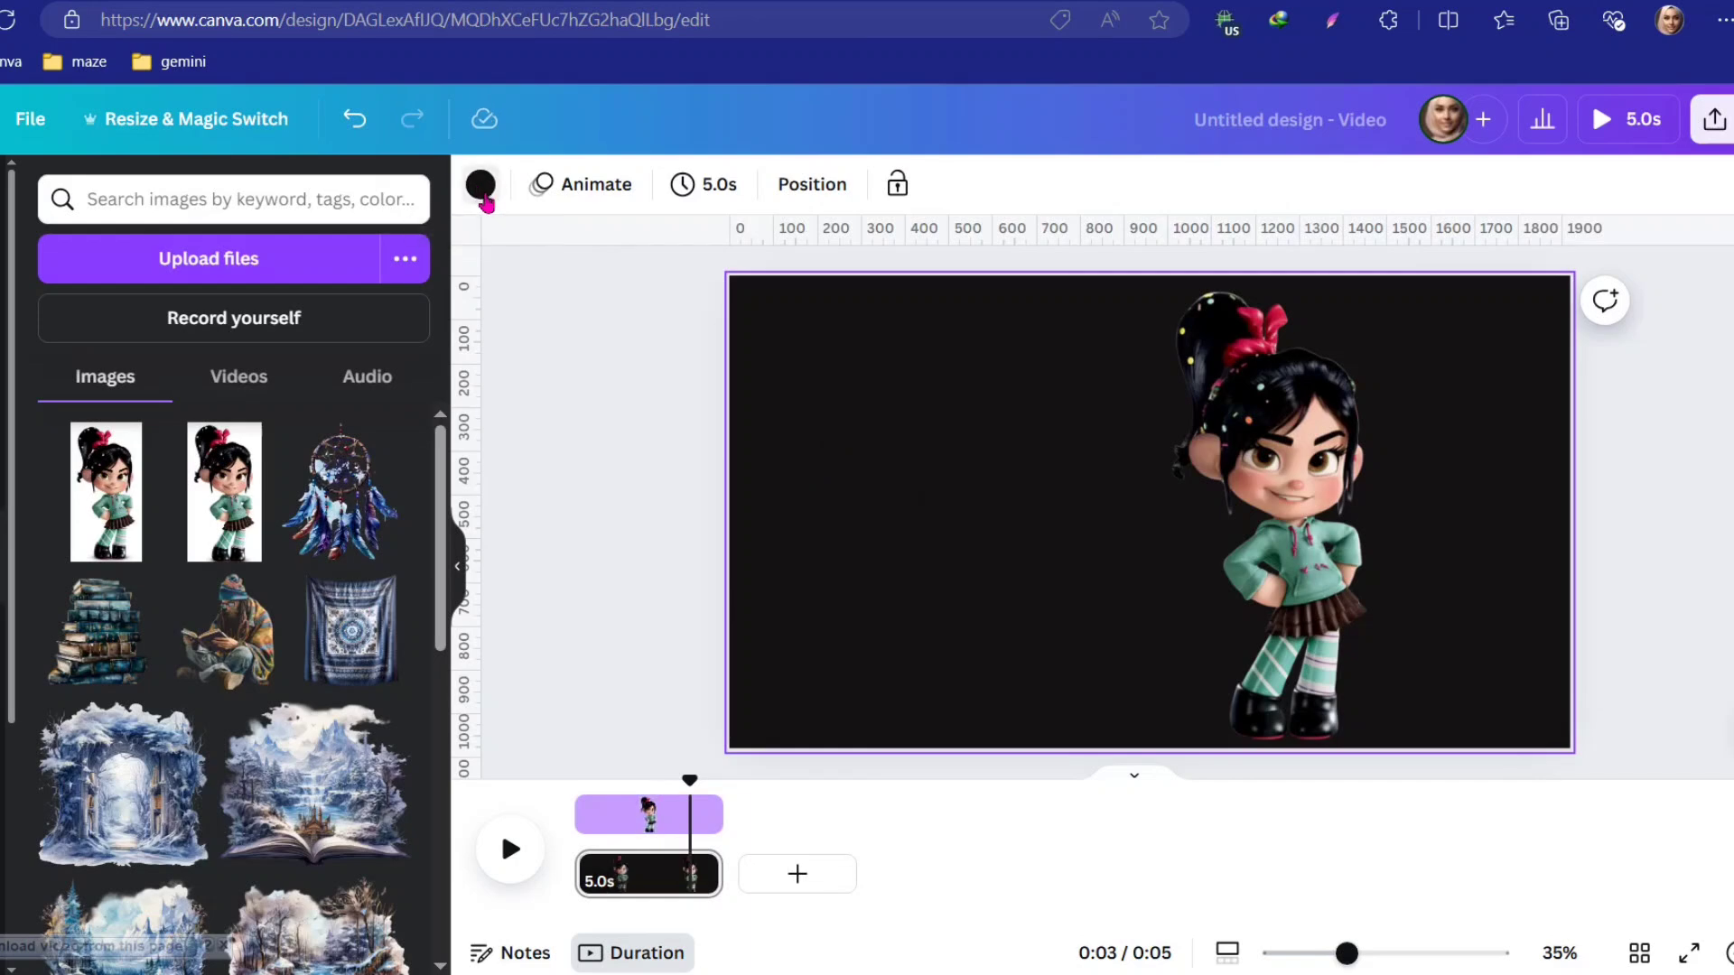
click(117, 654)
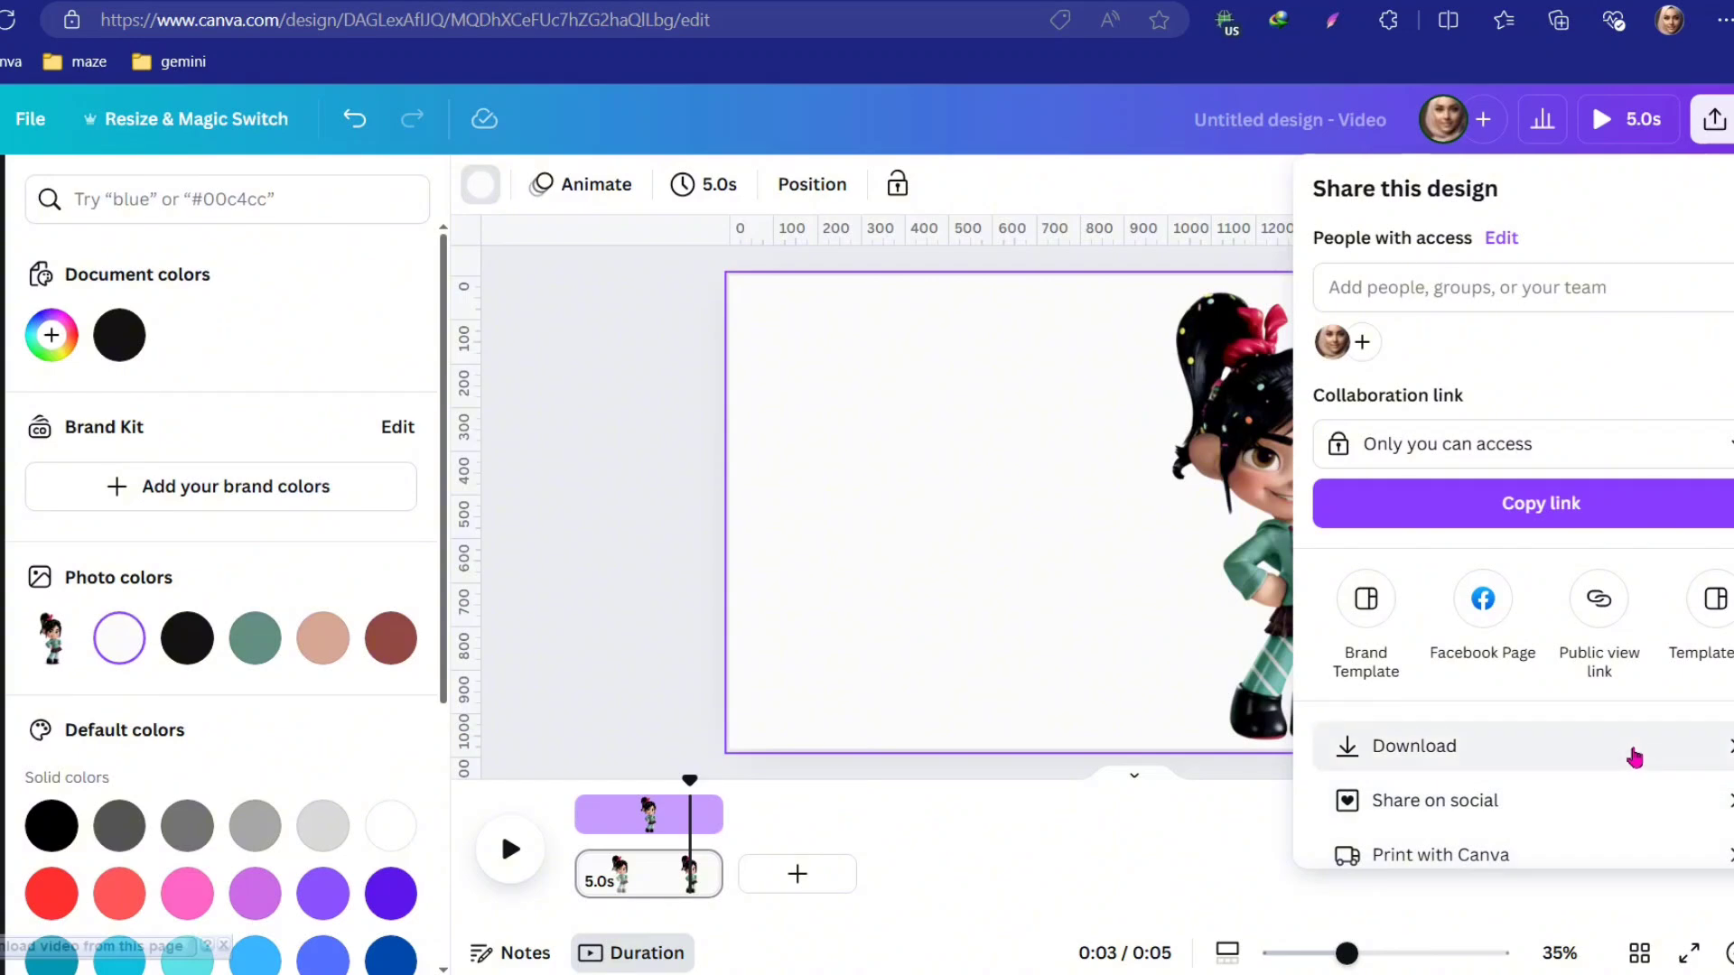
click(1629, 746)
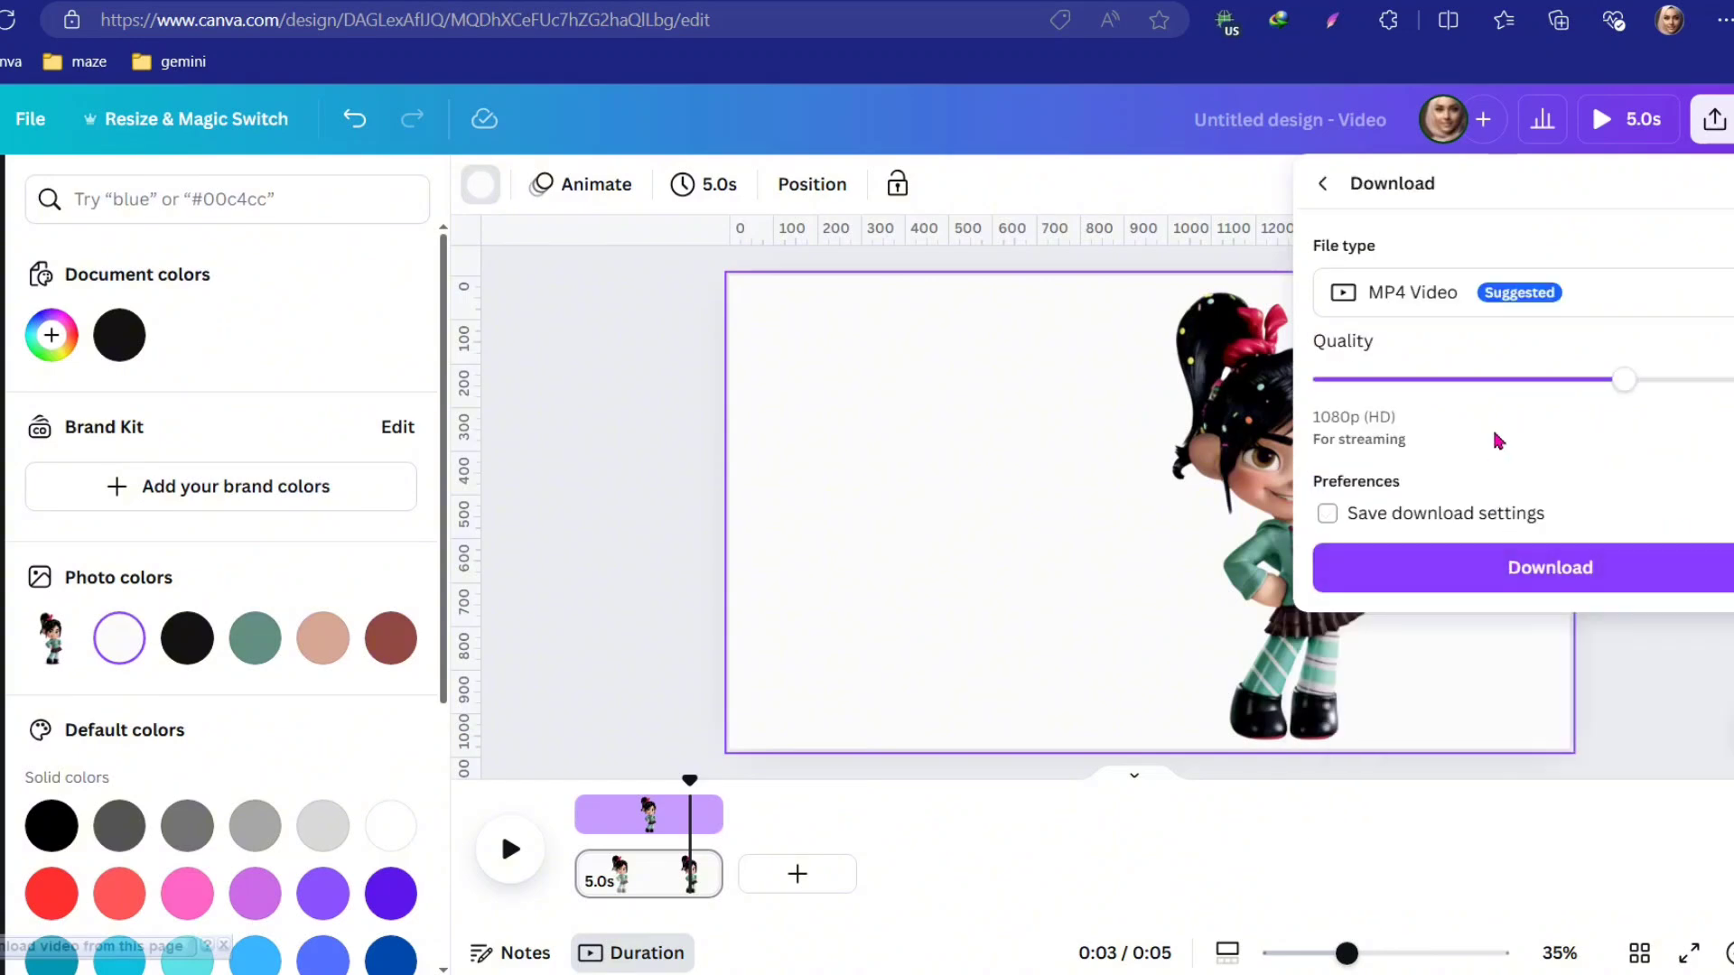
click(1425, 291)
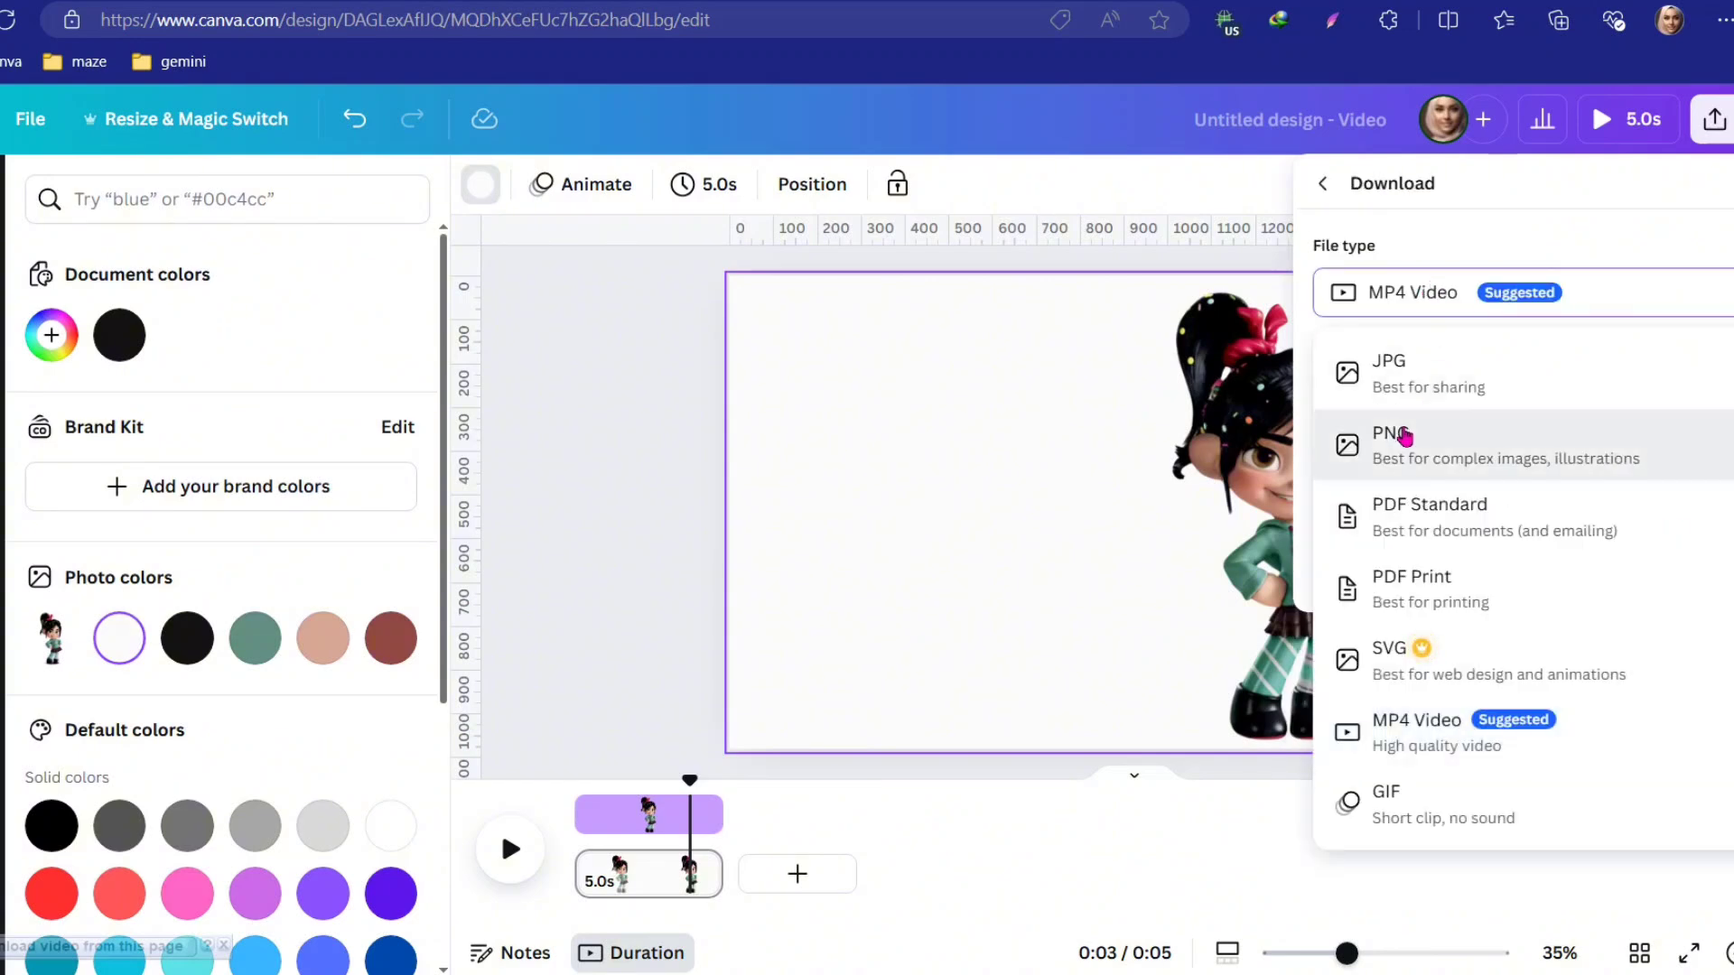
click(1402, 437)
click(1401, 466)
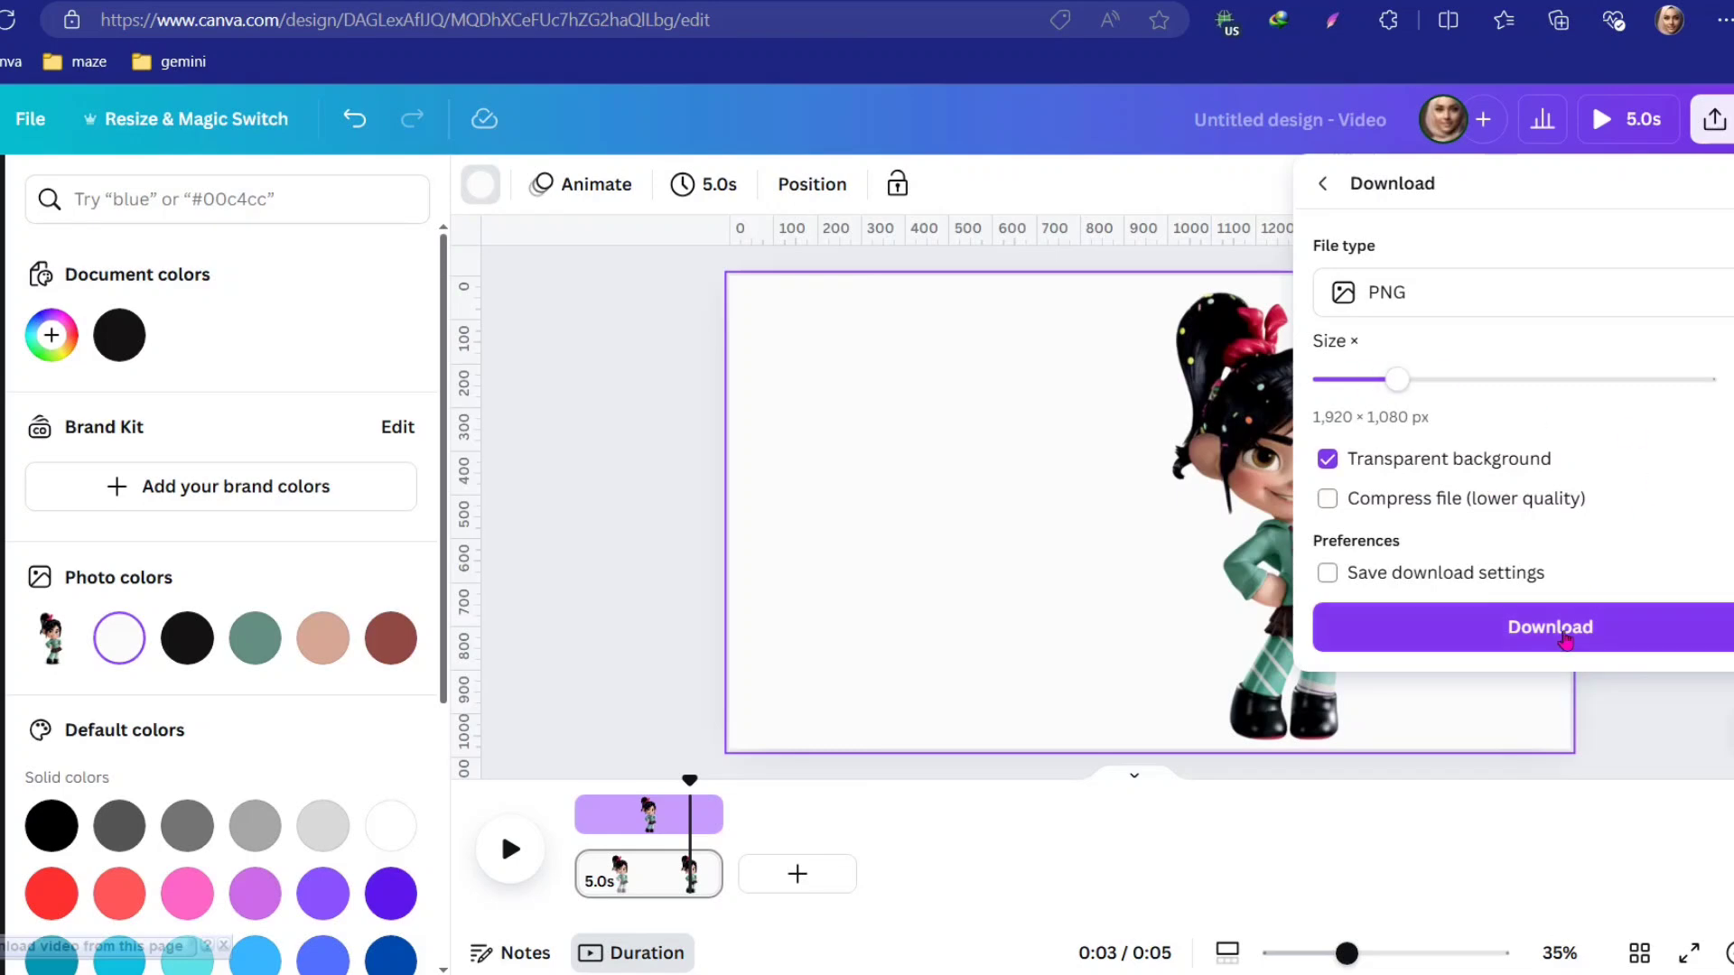
click(1565, 637)
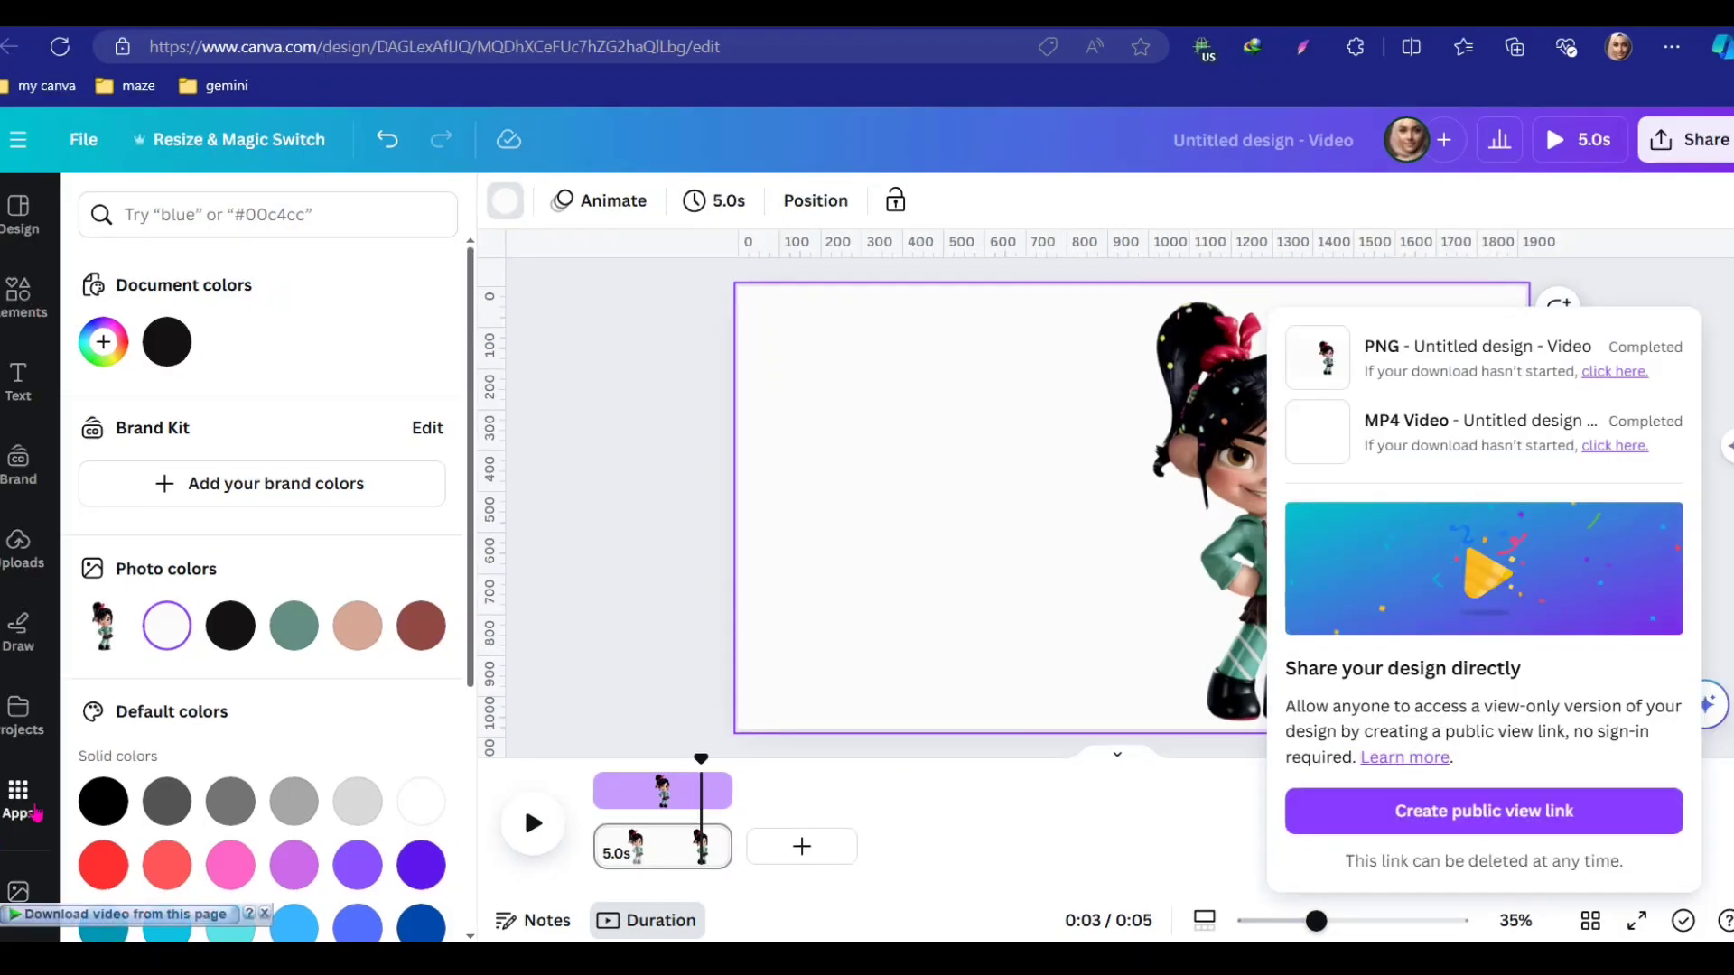
Search Apps for 'image to frame' and launch the Image to Frame app
click(32, 812)
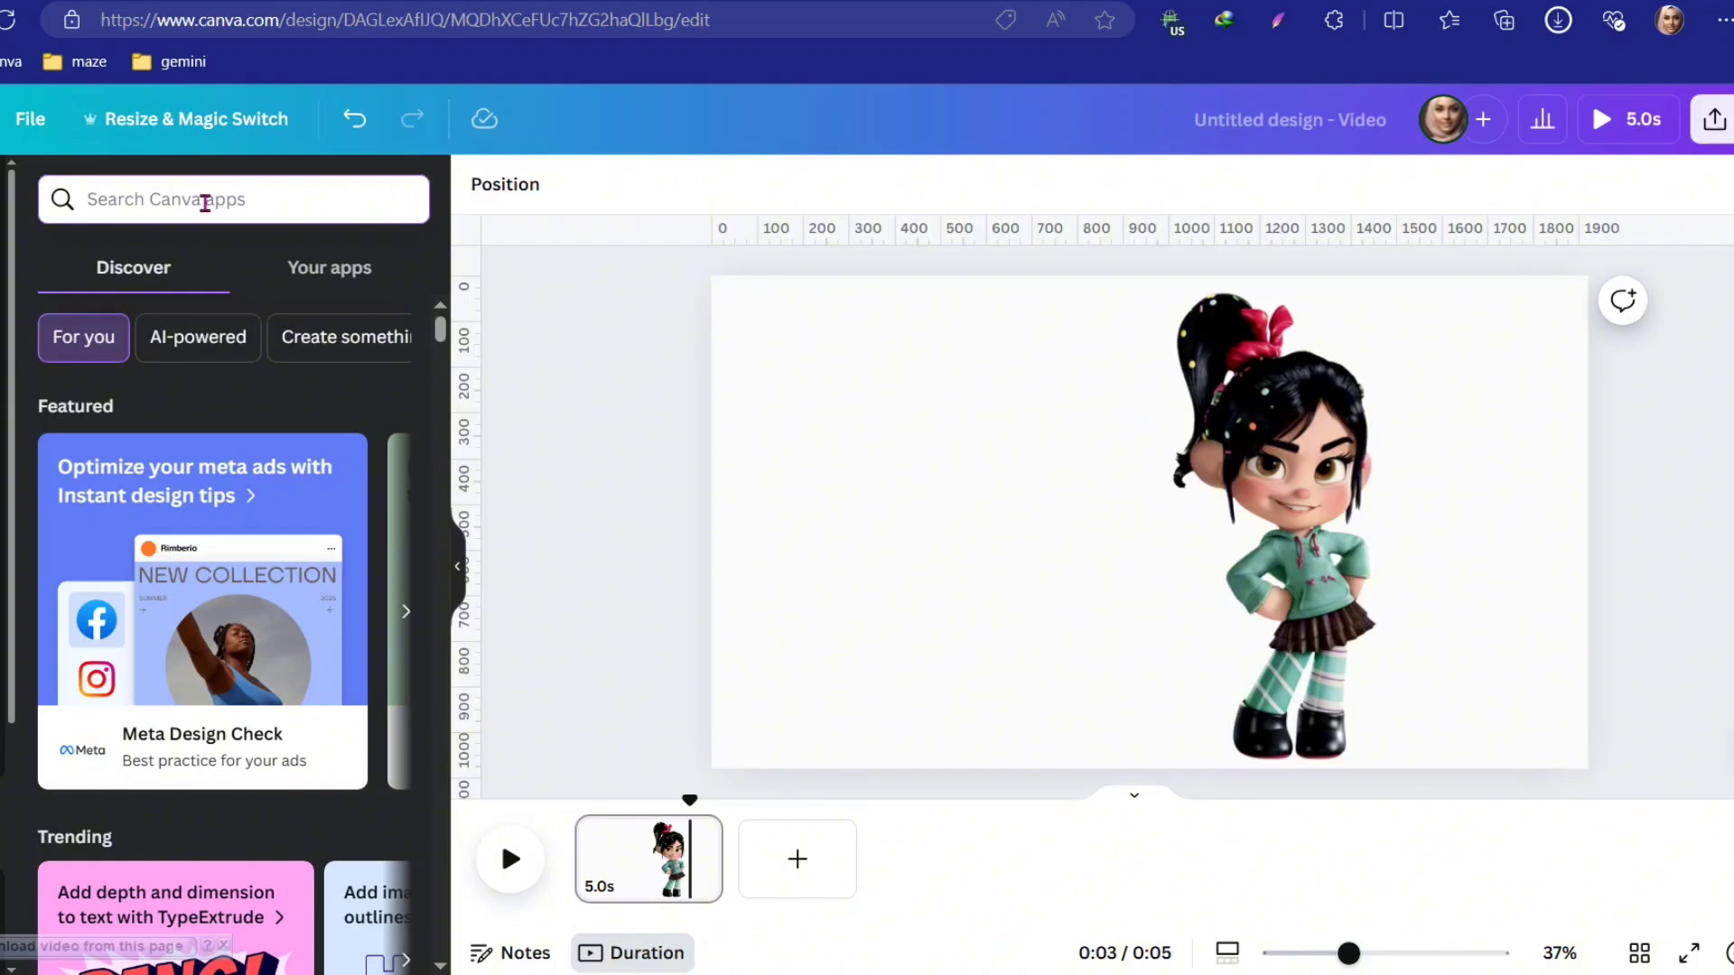
text(image)
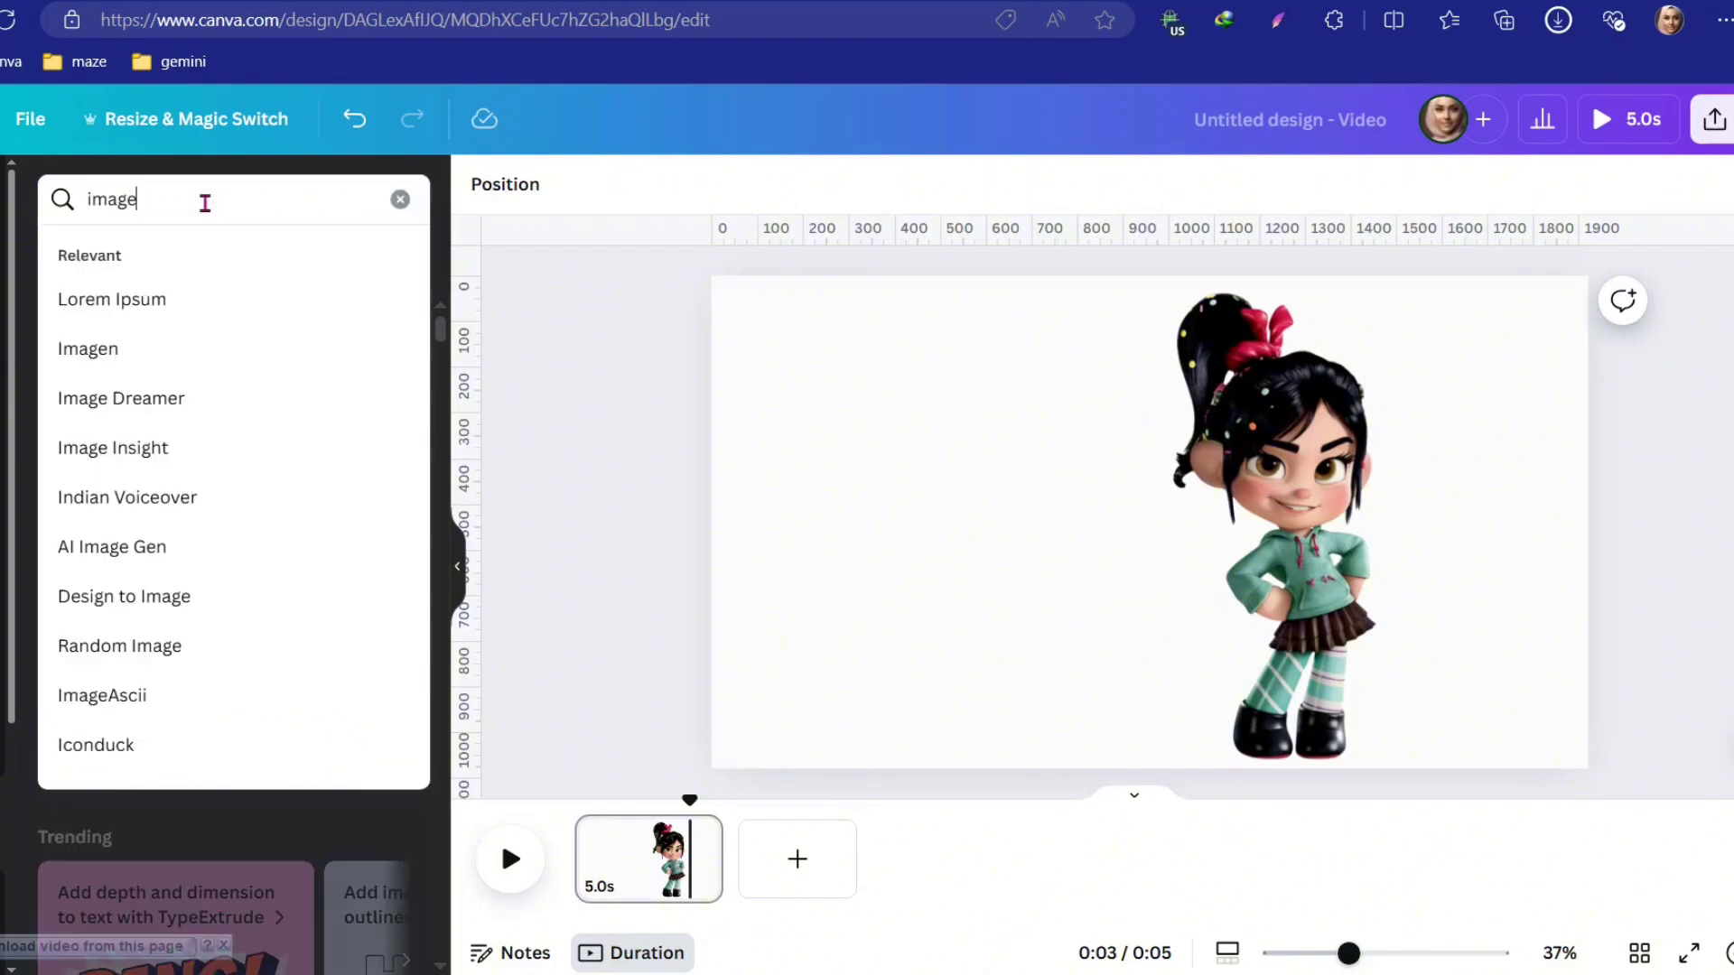
text( to fra)
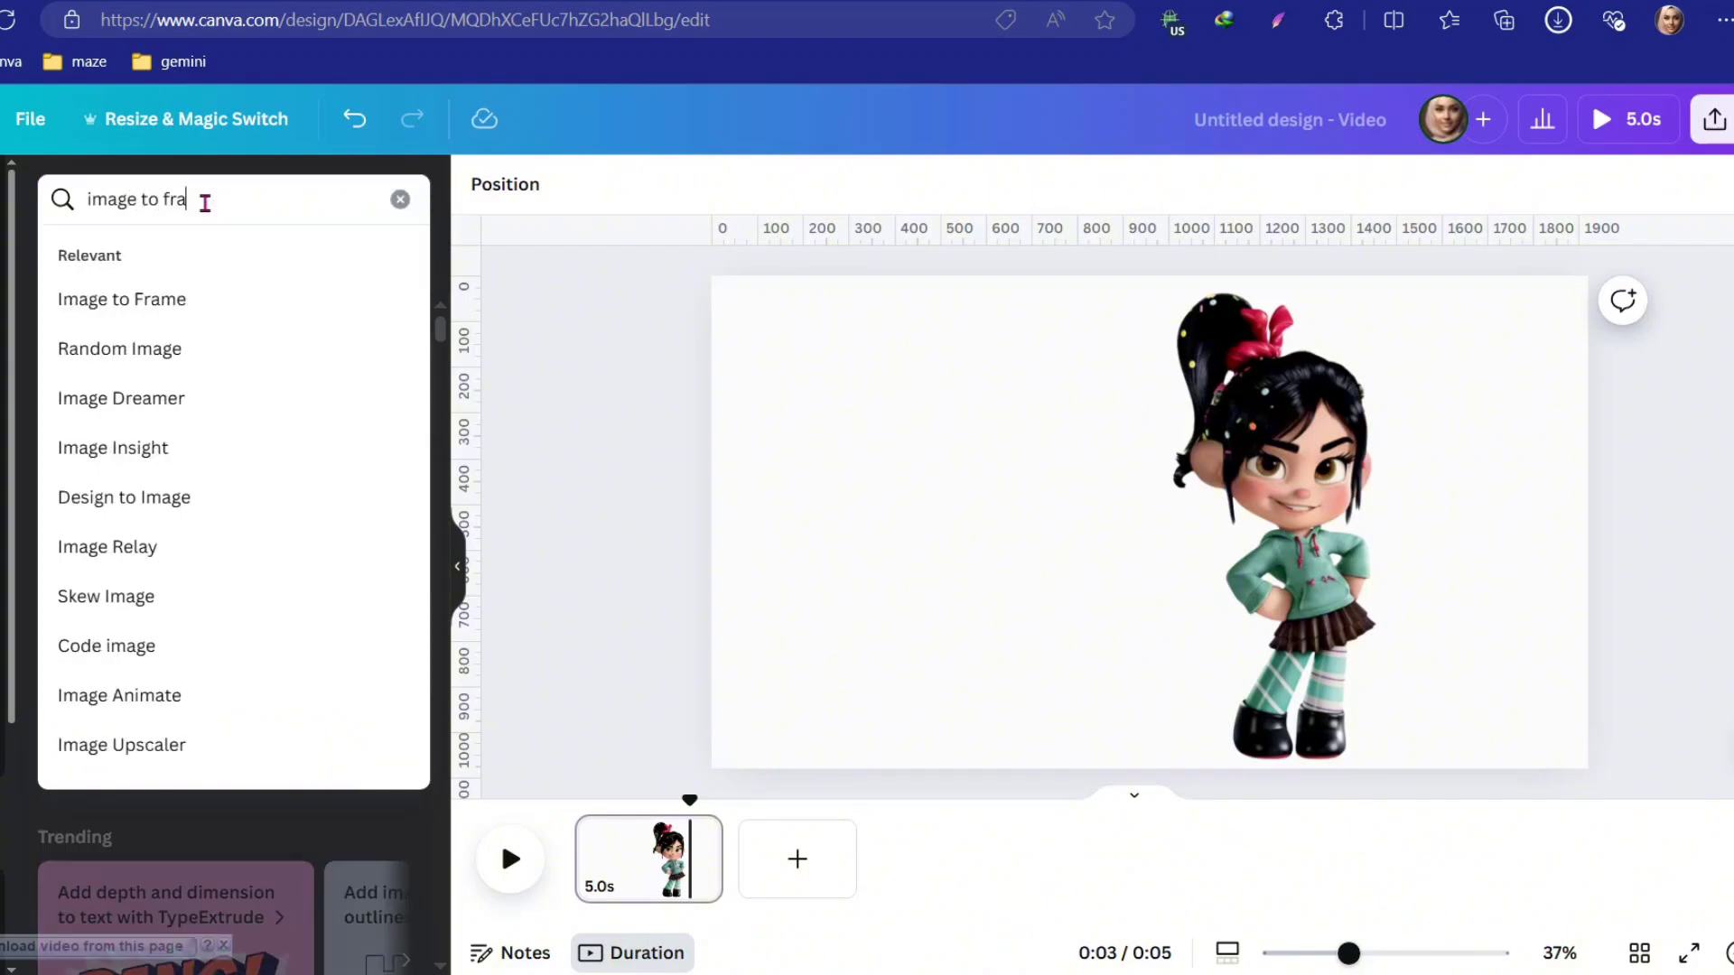
text(me)
click(126, 297)
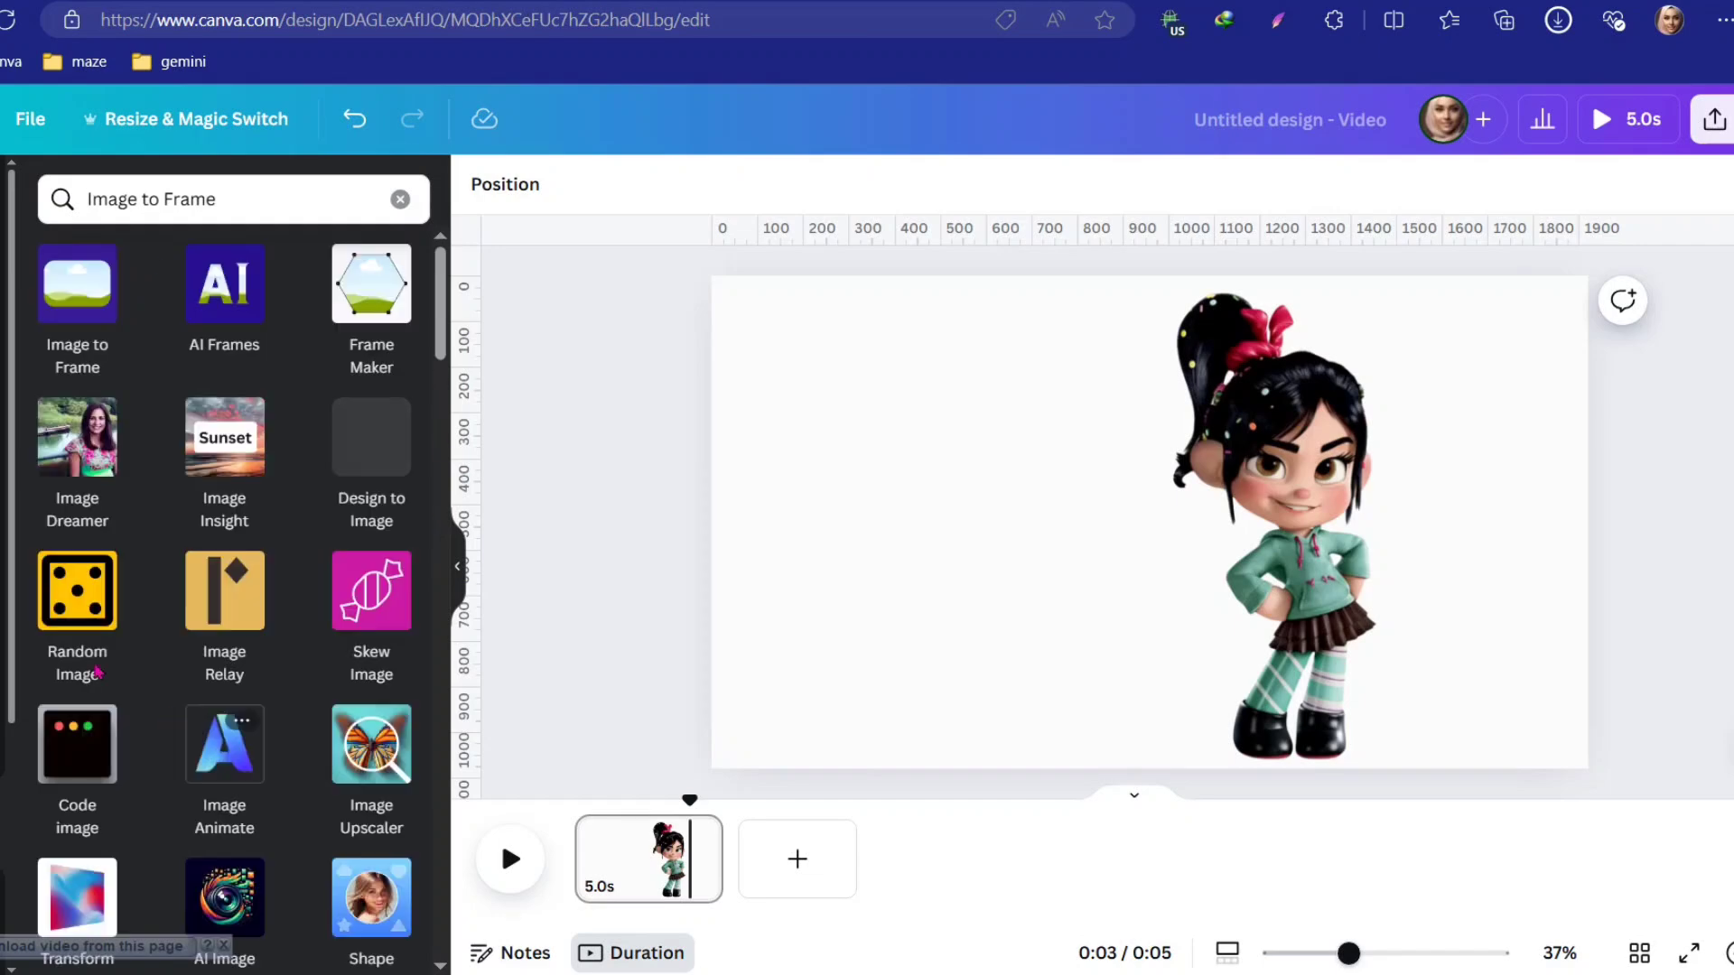
click(91, 339)
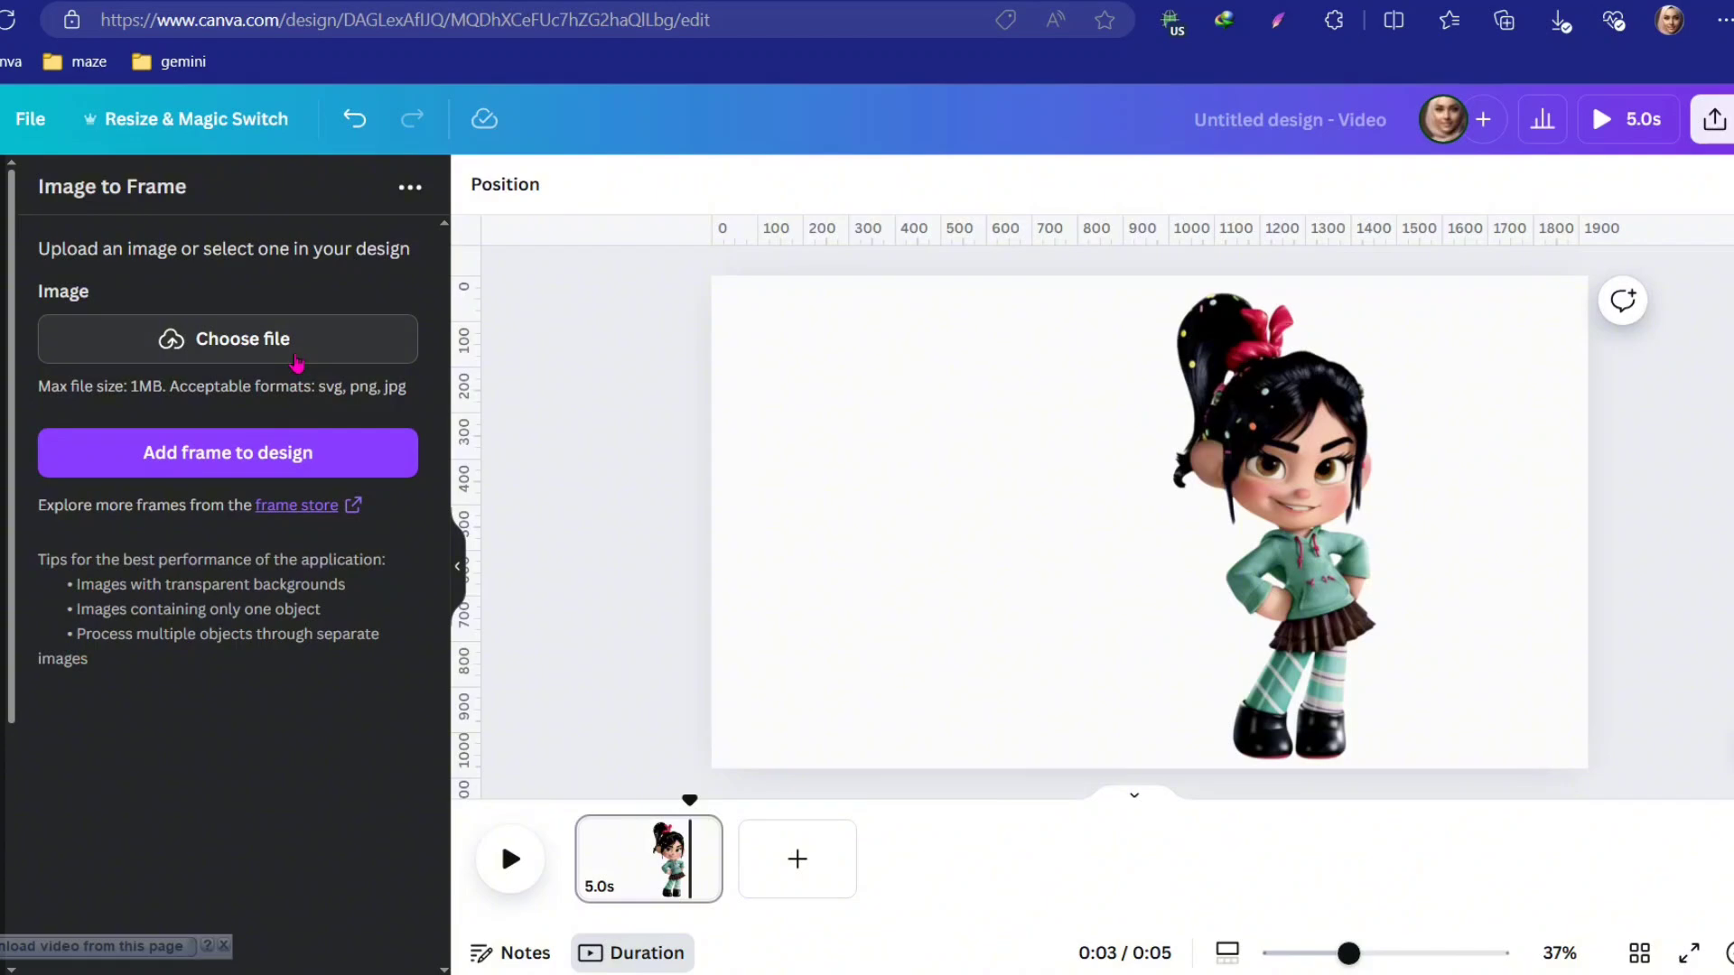
Upload Untitled design (16).png to Image to Frame and add the generated frame to the design
click(90, 318)
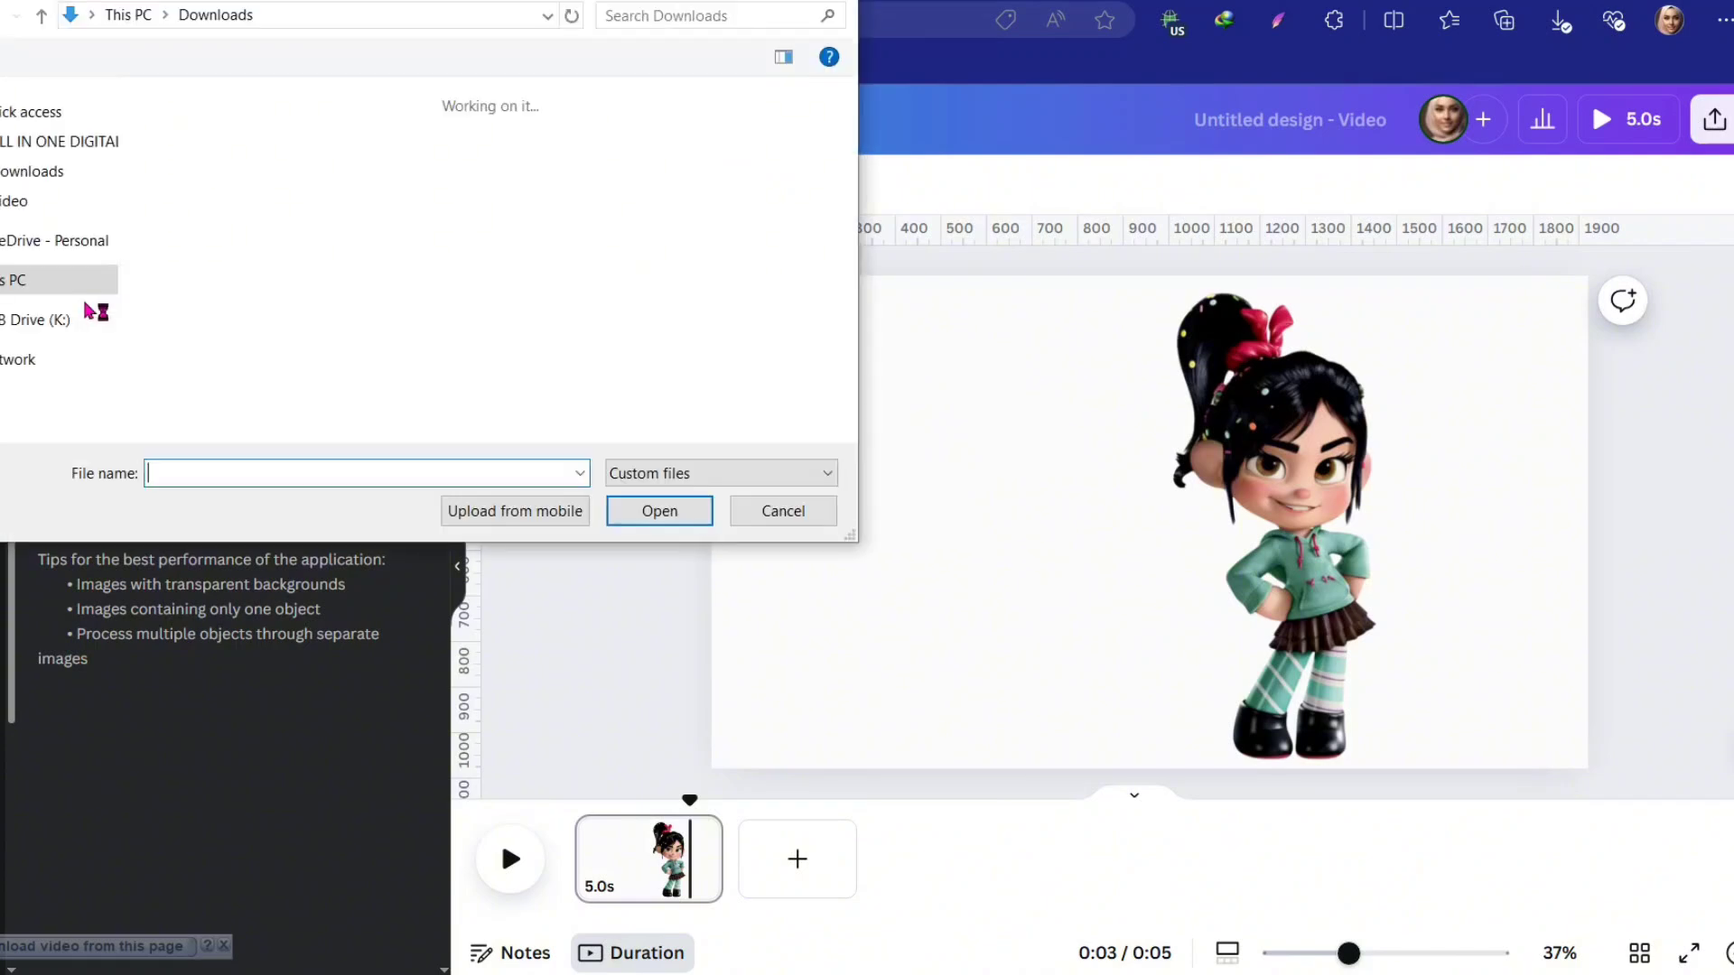
click(226, 264)
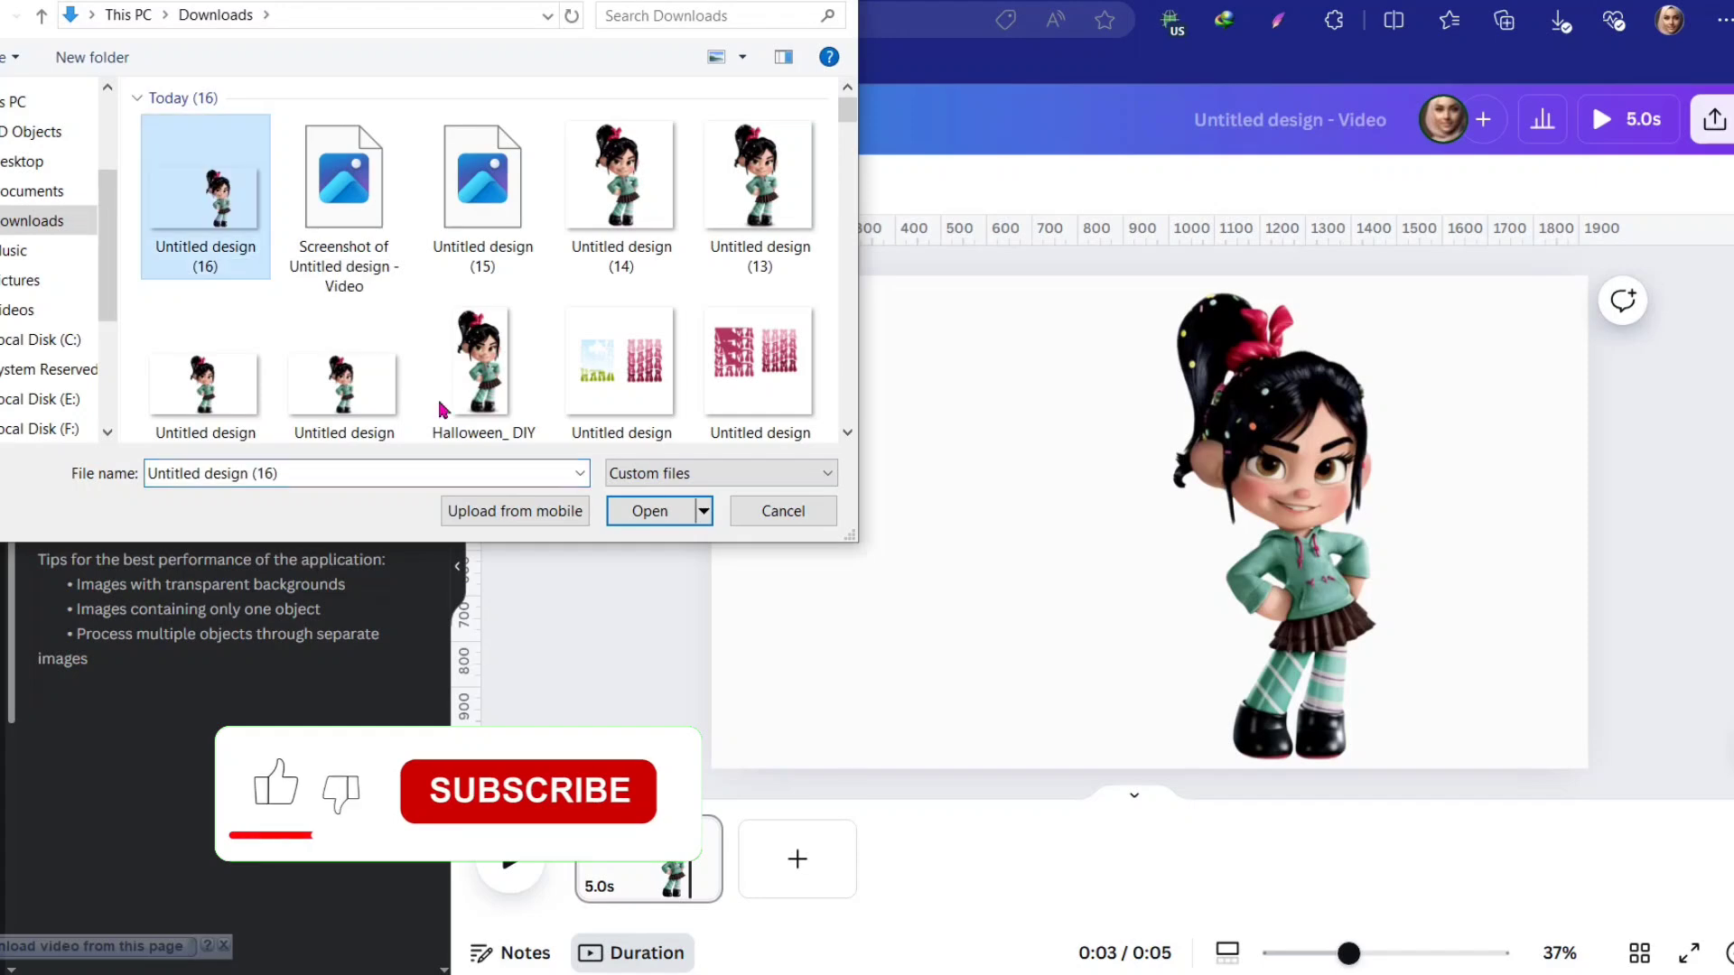
click(640, 524)
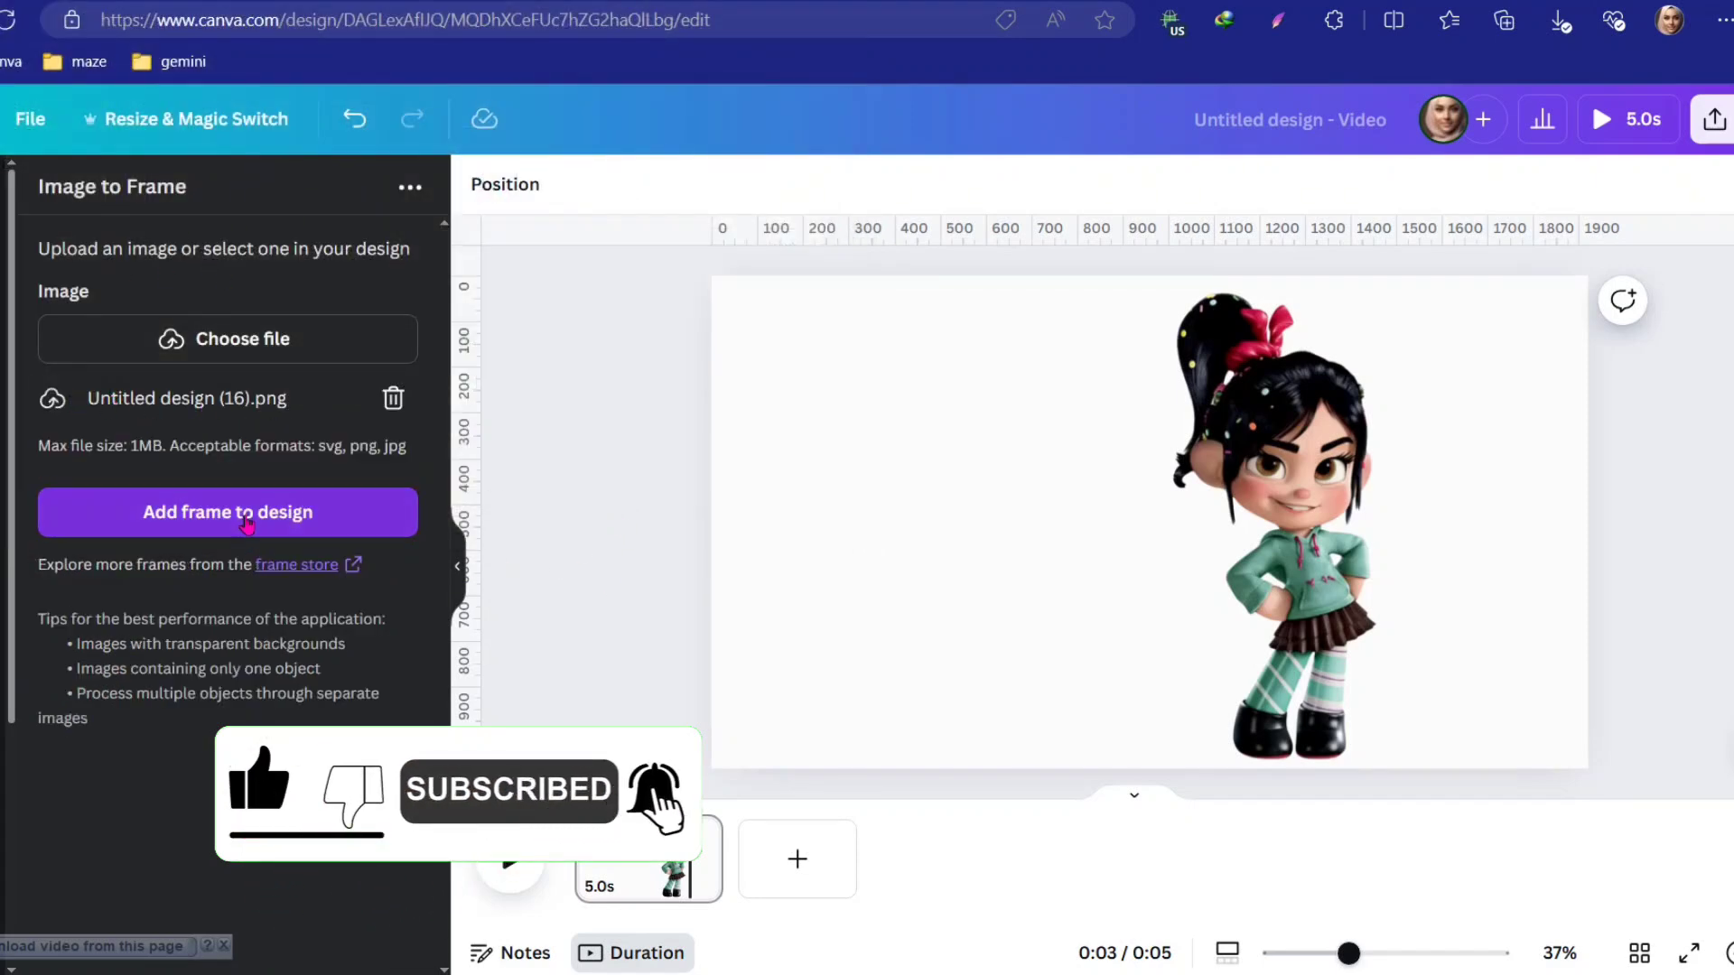
click(281, 515)
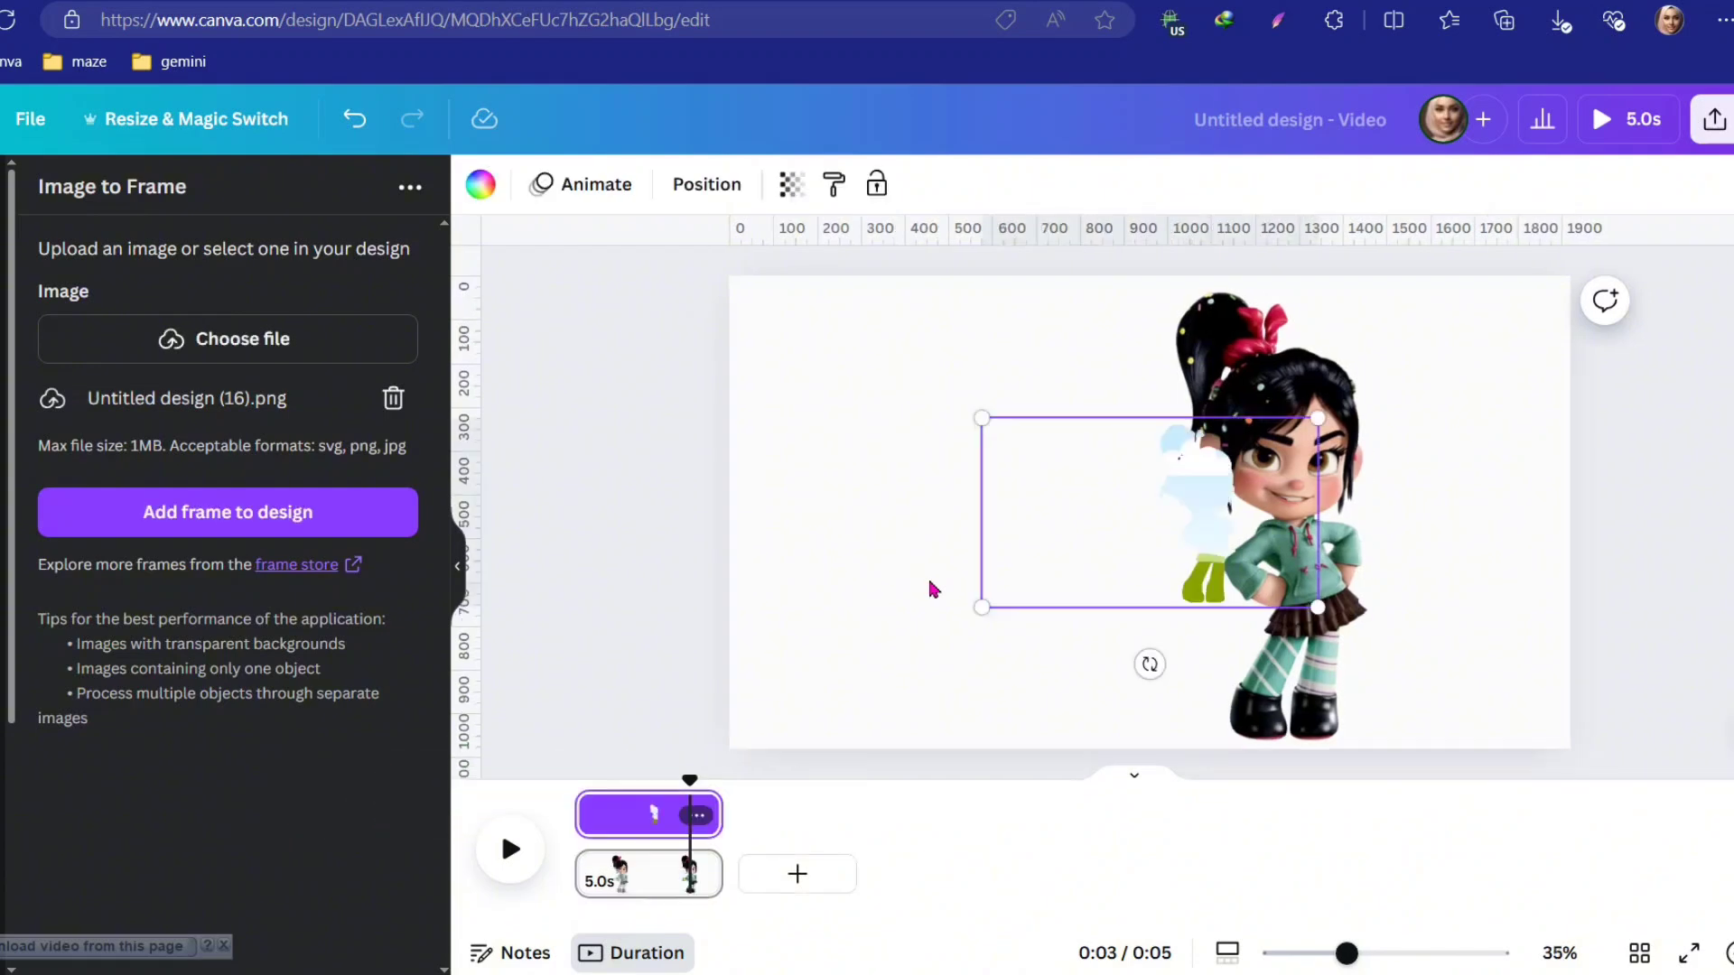
Move the silhouette frame left of the girl, enlarge it, and deselect everything
drag(1010, 523, 988, 426)
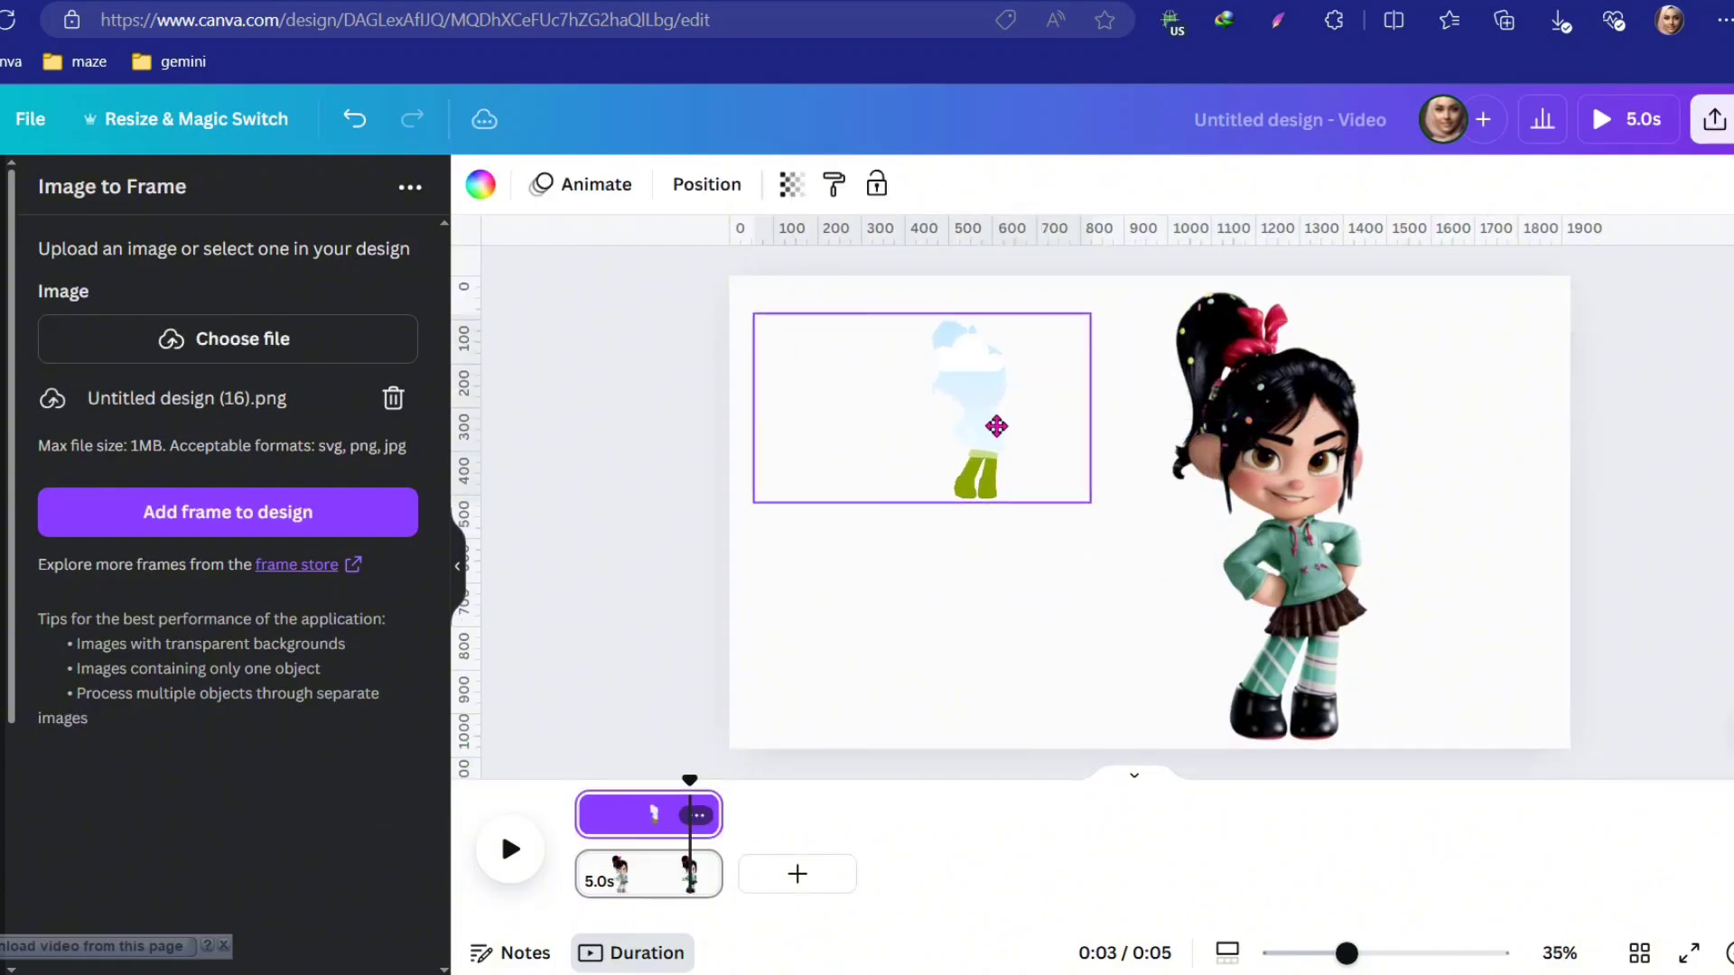
drag(1090, 503, 1511, 741)
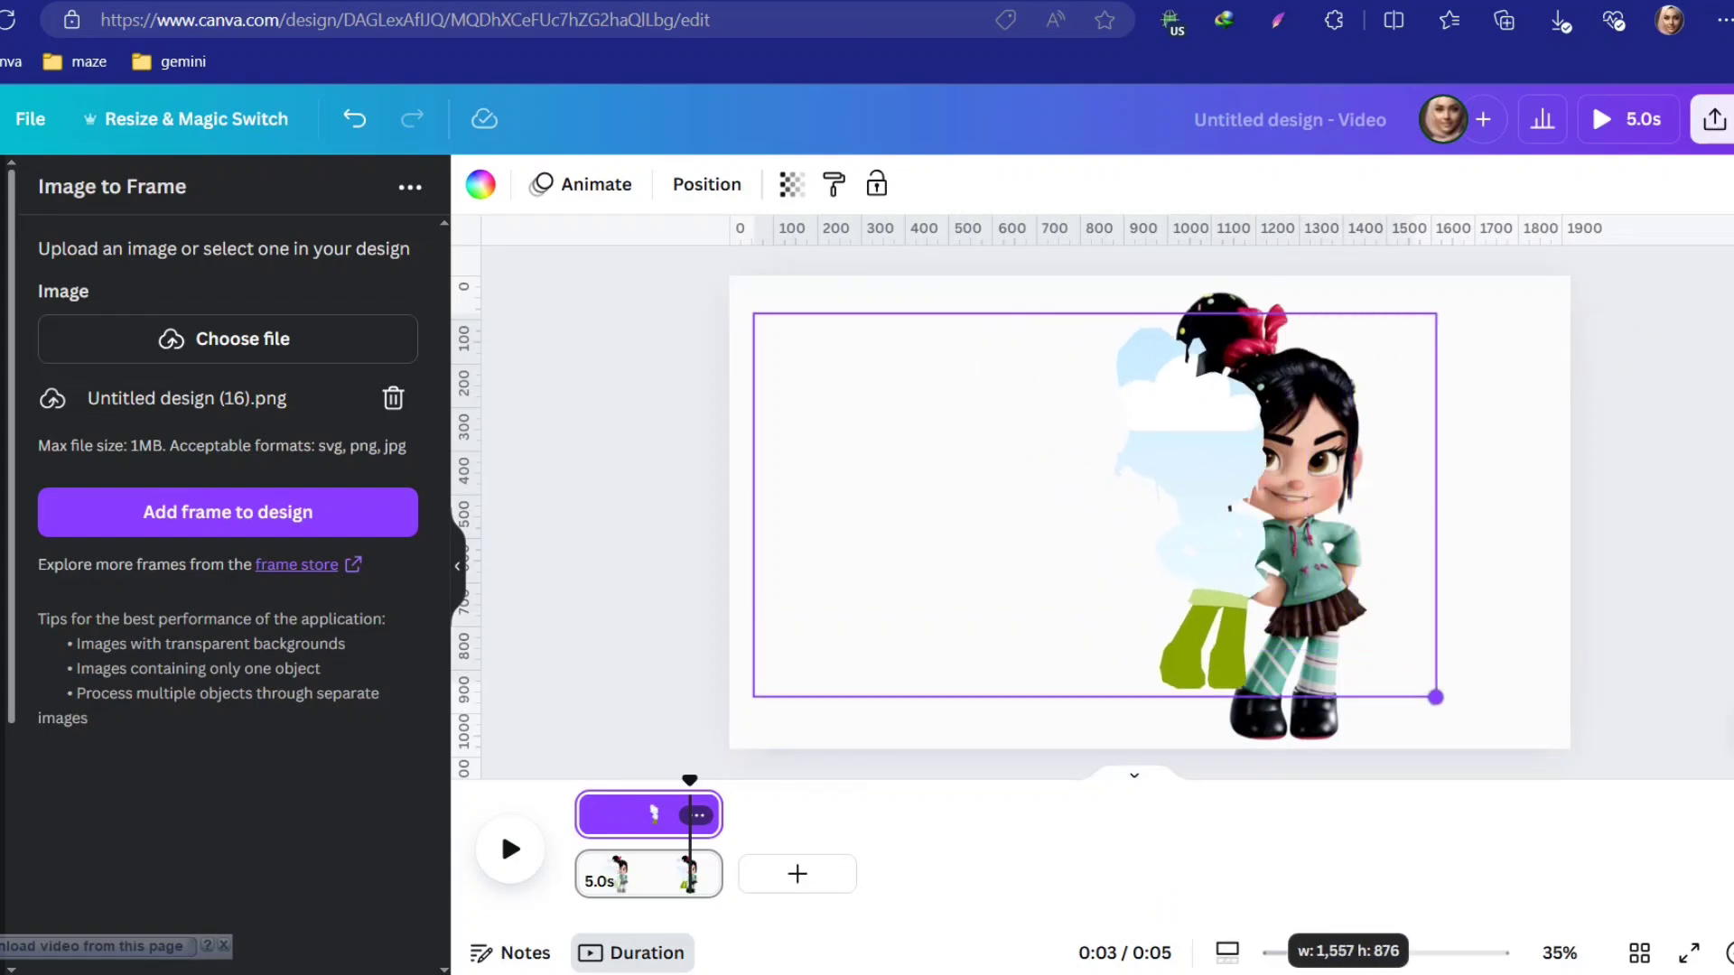
drag(1265, 571, 994, 533)
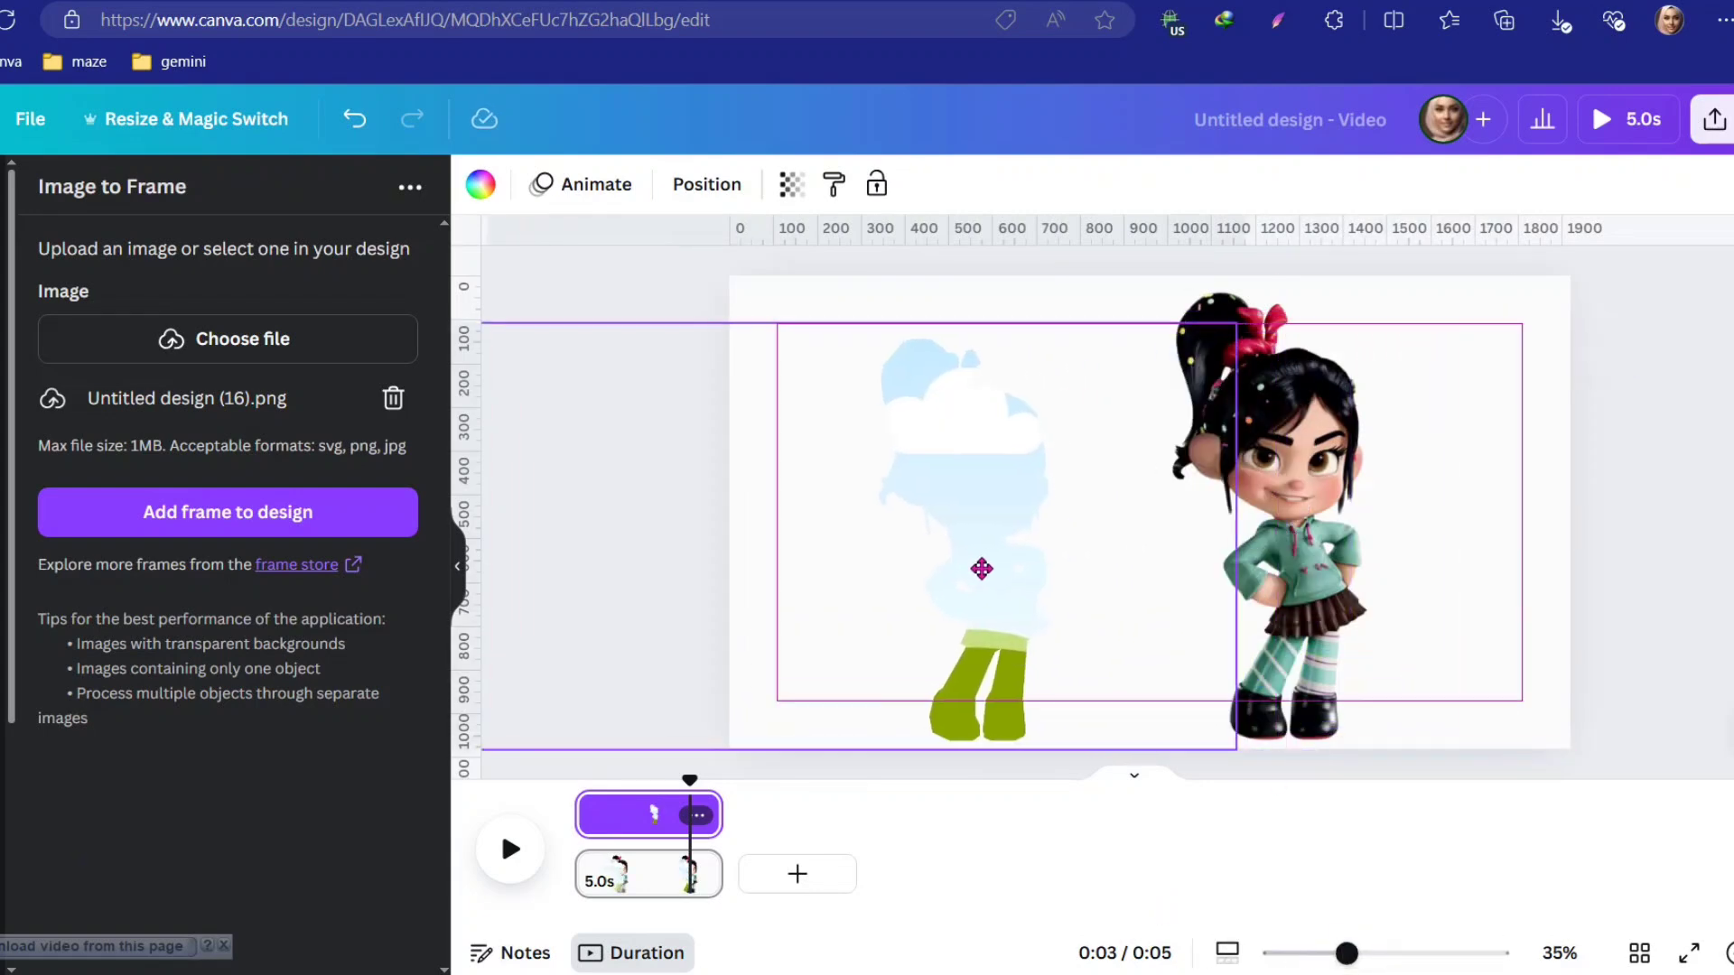
mouse_move(1240, 702)
mouse_down()
mouse_move(1289, 818)
mouse_move(1509, 573)
mouse_up()
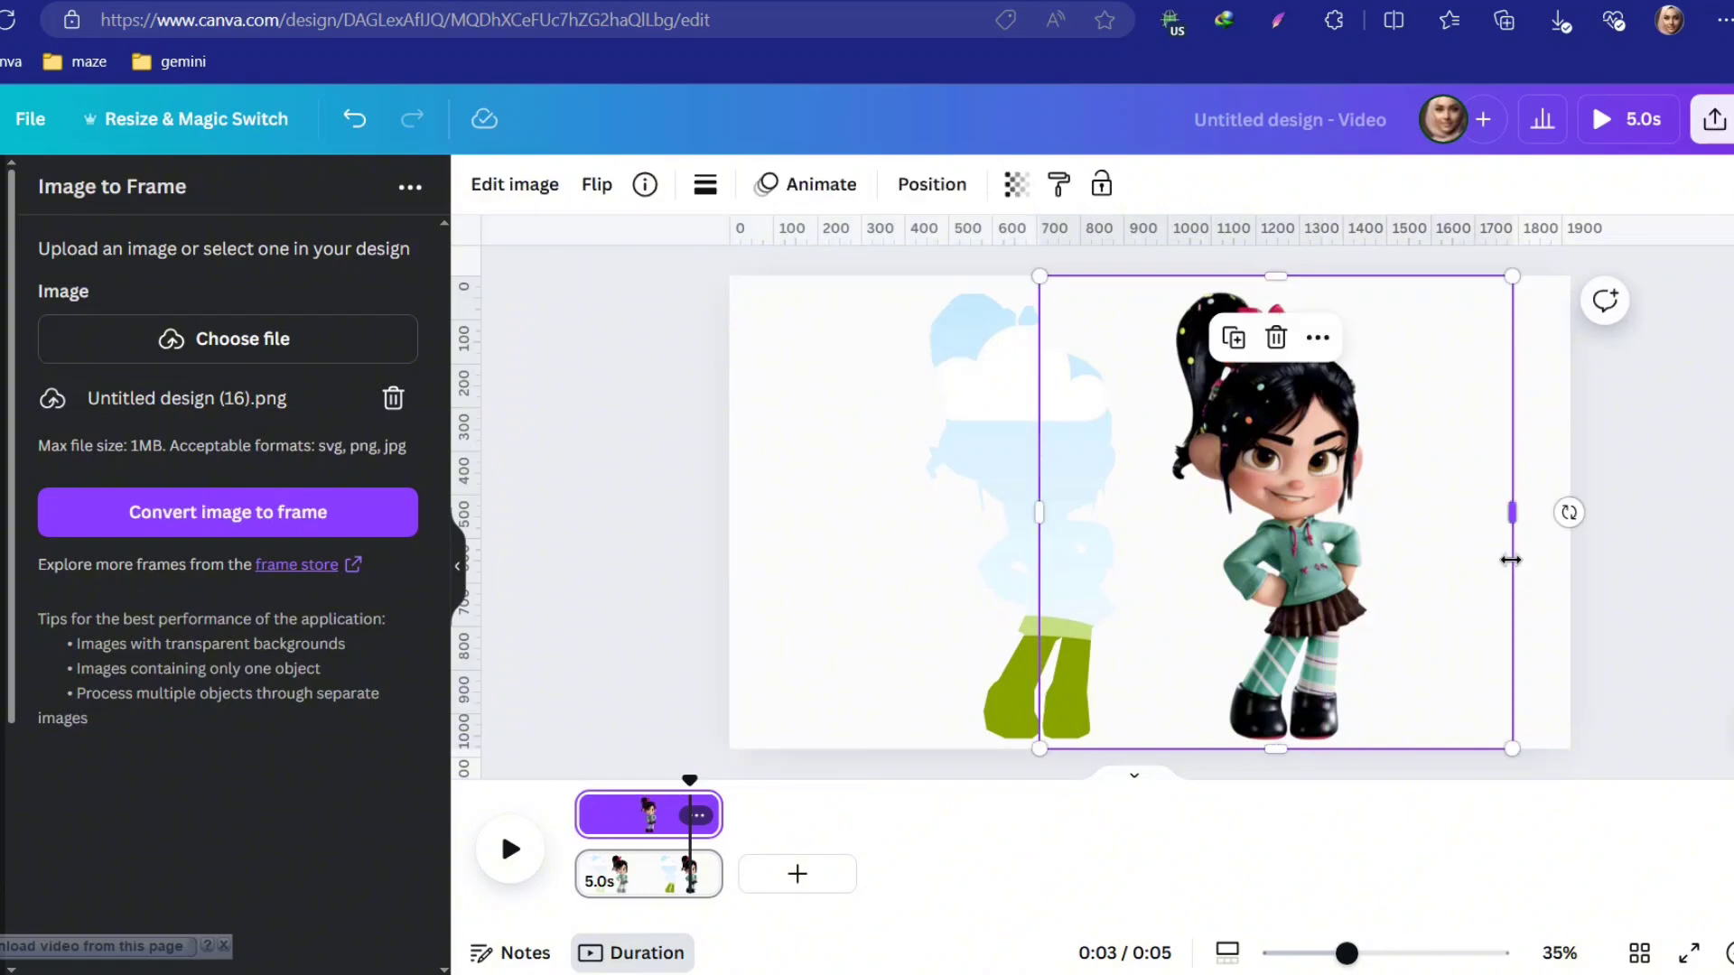
click(1546, 597)
click(1257, 544)
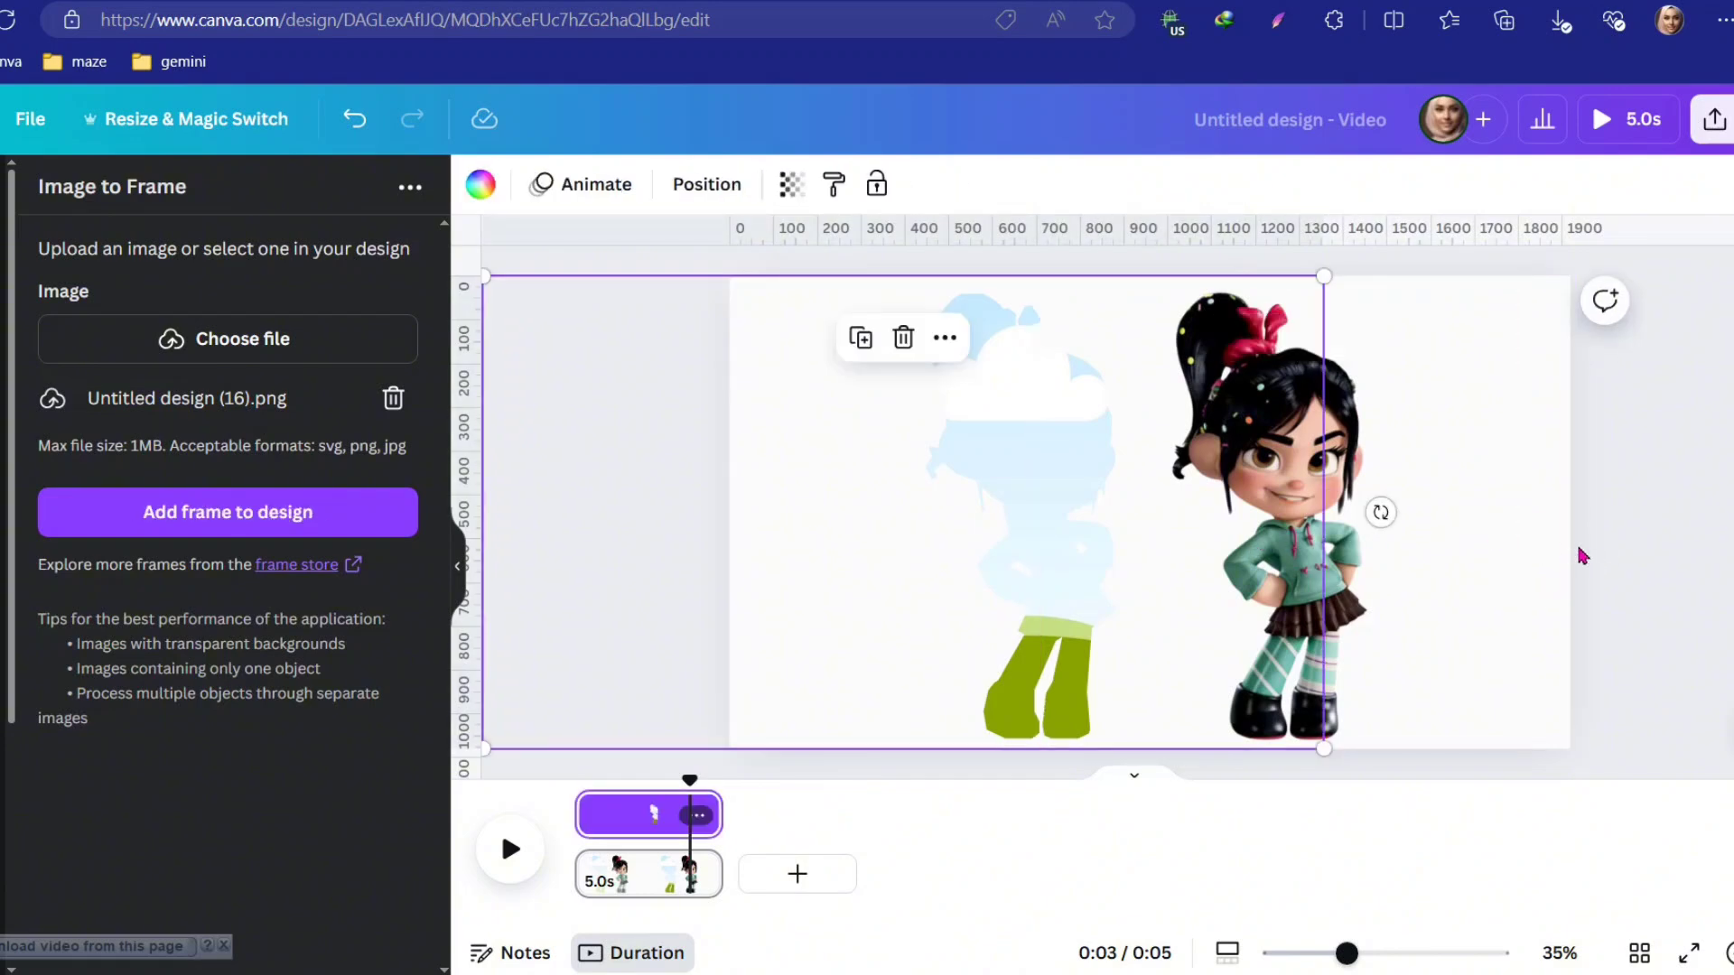
click(1582, 555)
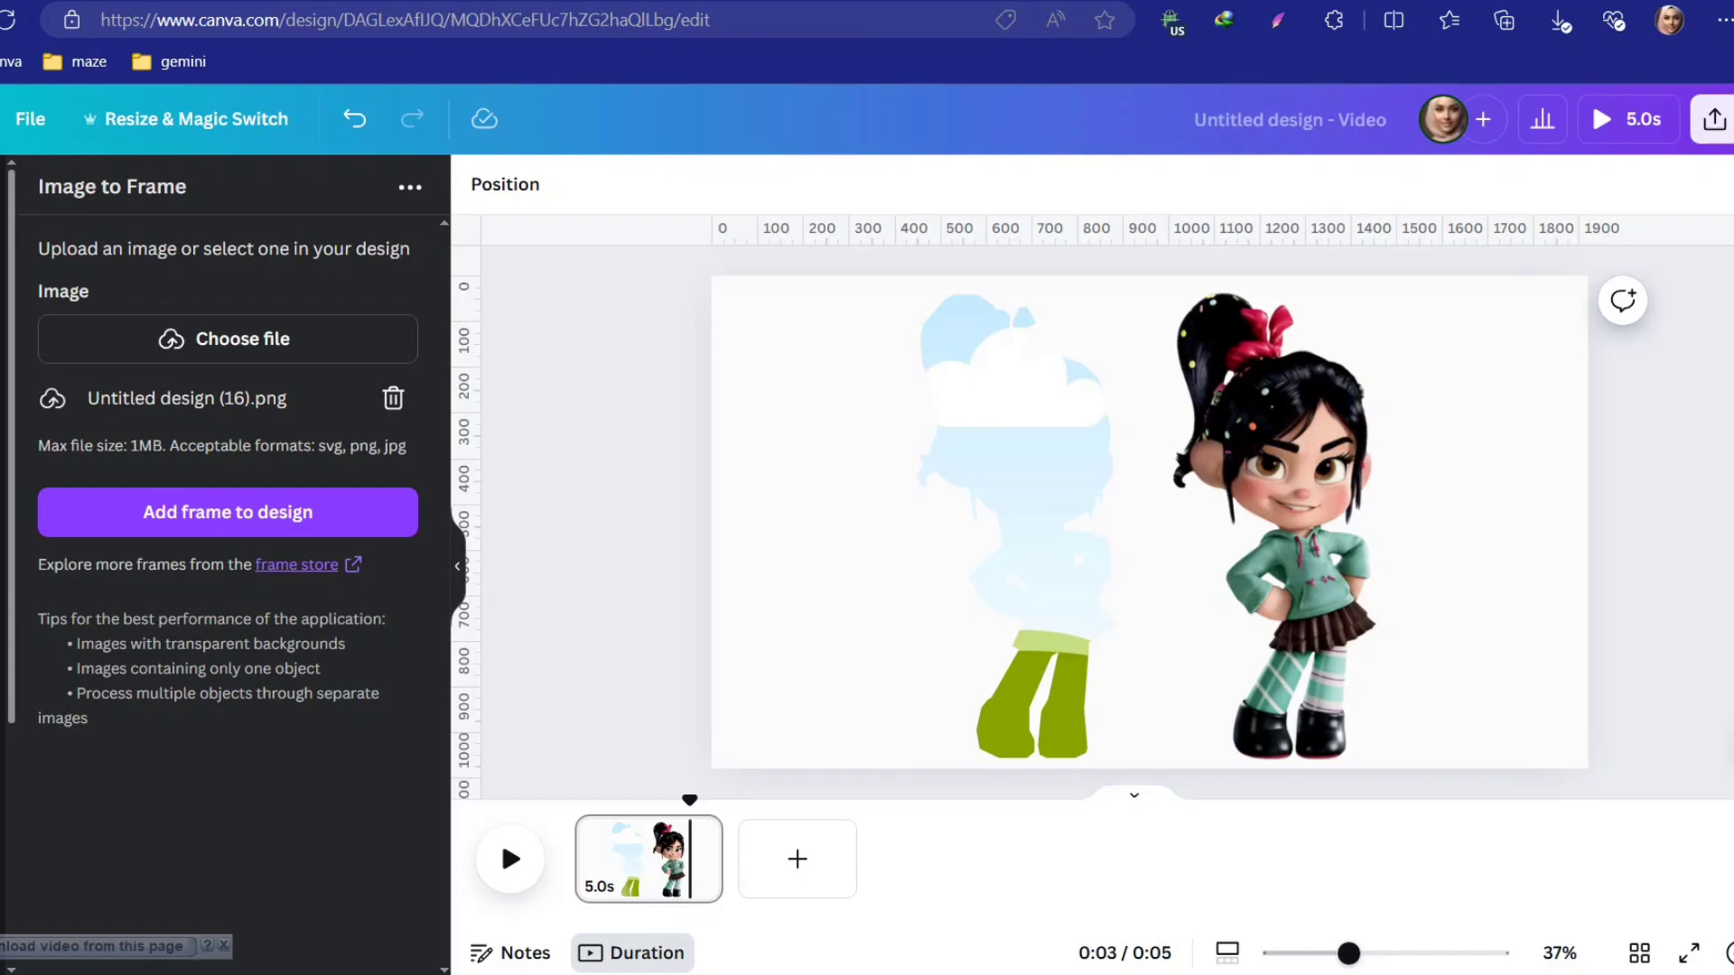
Bring up the Elements library from the left sidebar
click(578, 514)
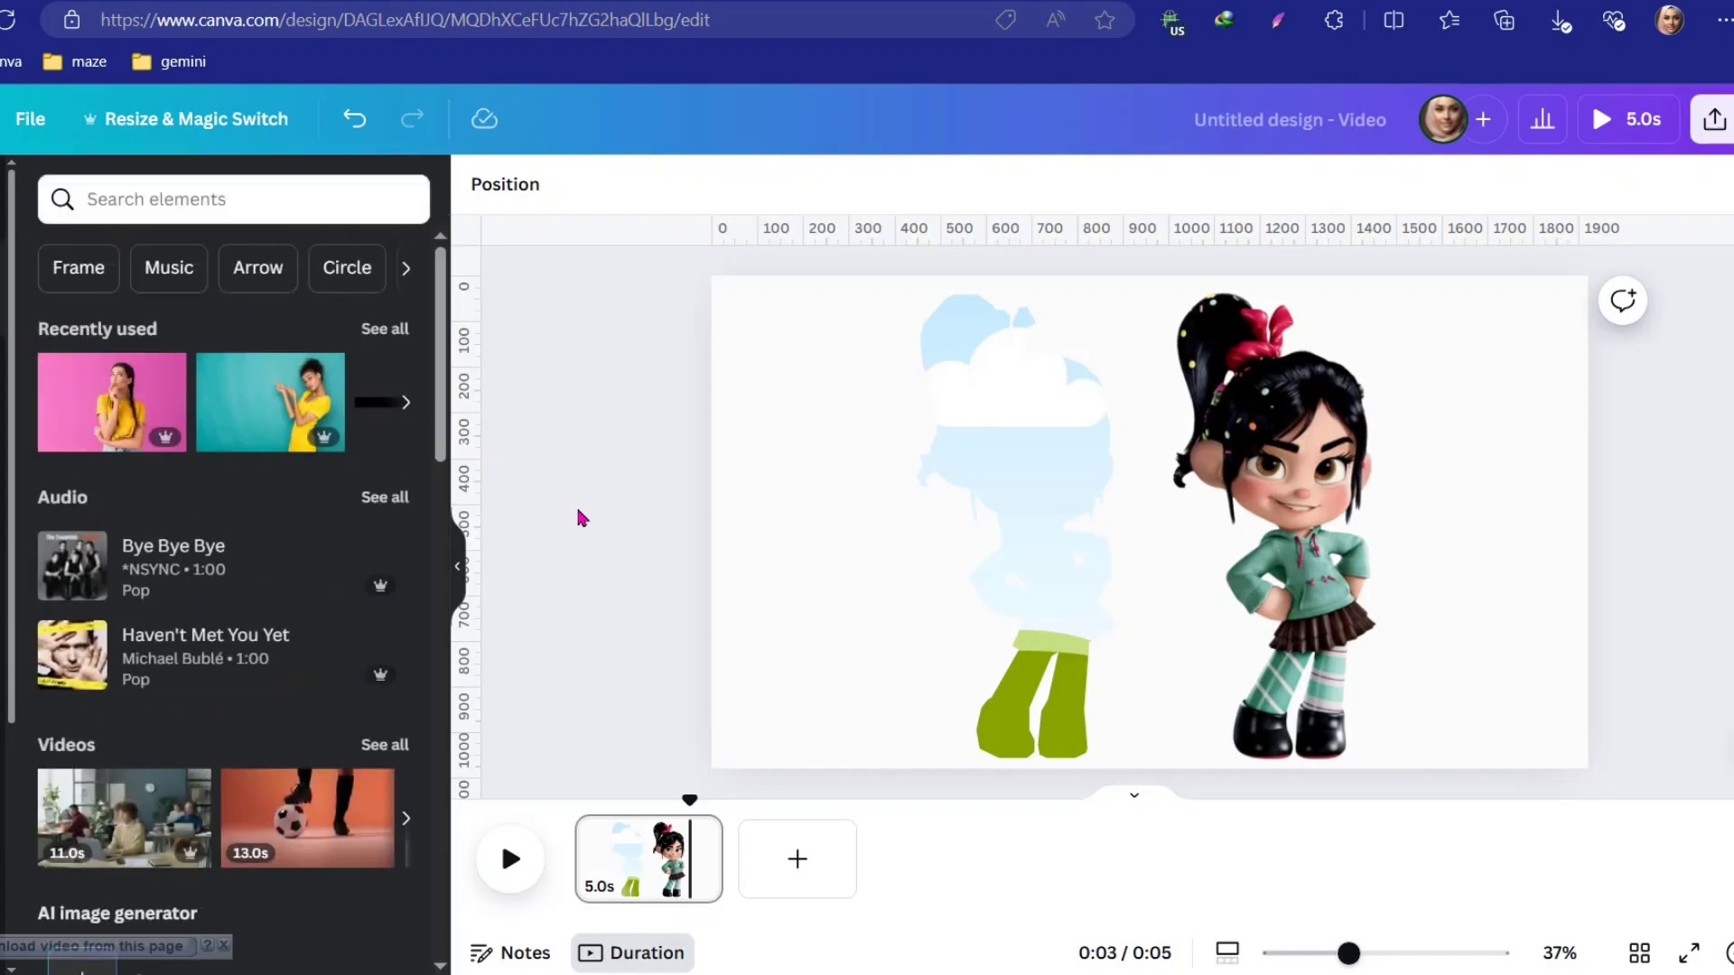